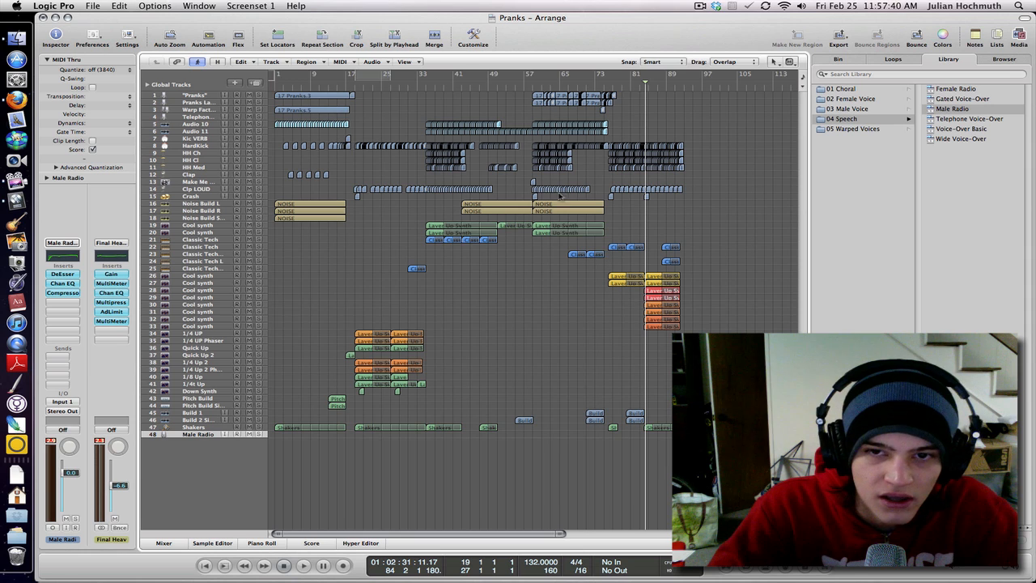
# Step: Hide the media area and play the arrangement from about bar 66
pyautogui.click(564, 84)
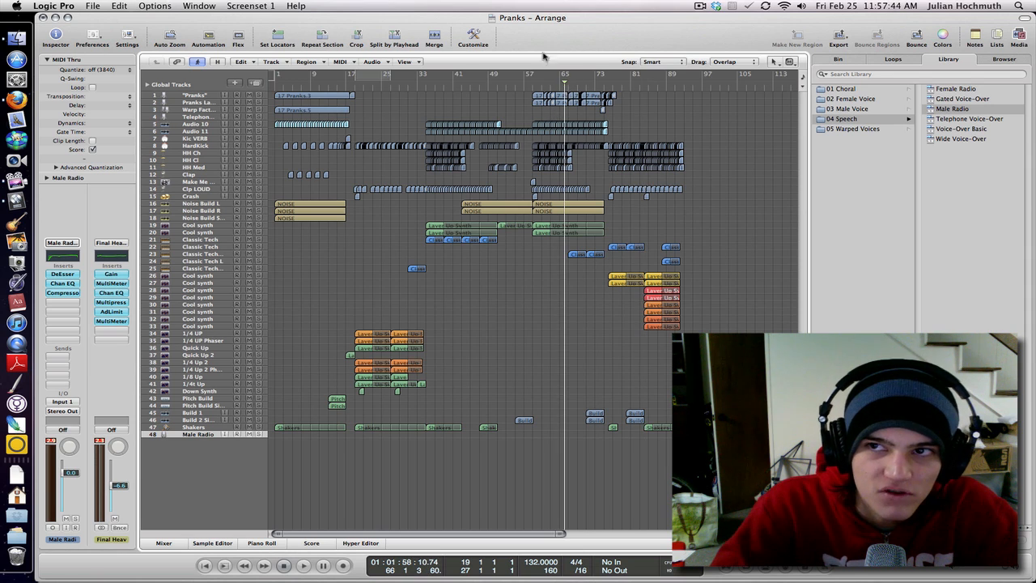
pyautogui.click(1019, 36)
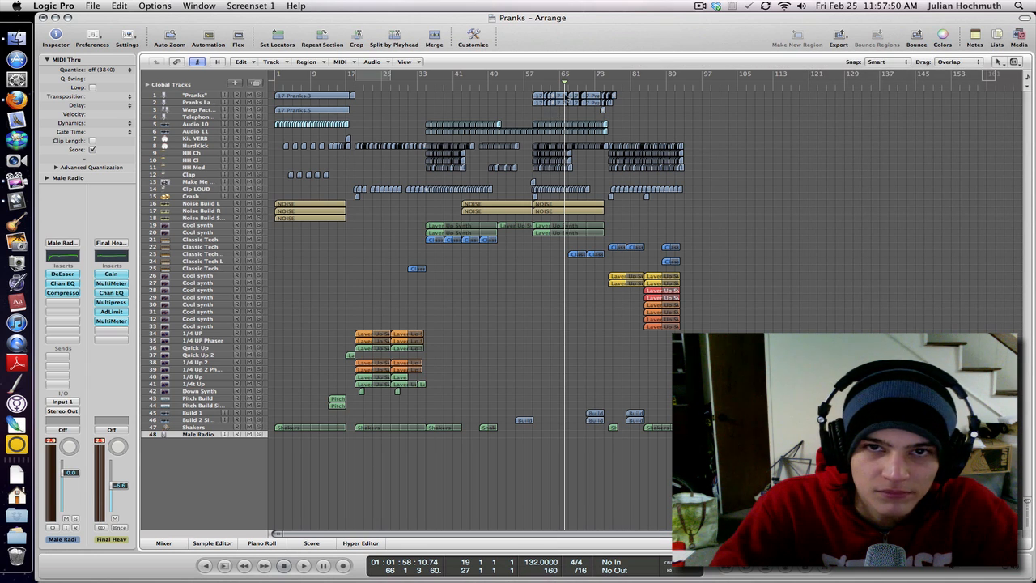
pyautogui.press('space')
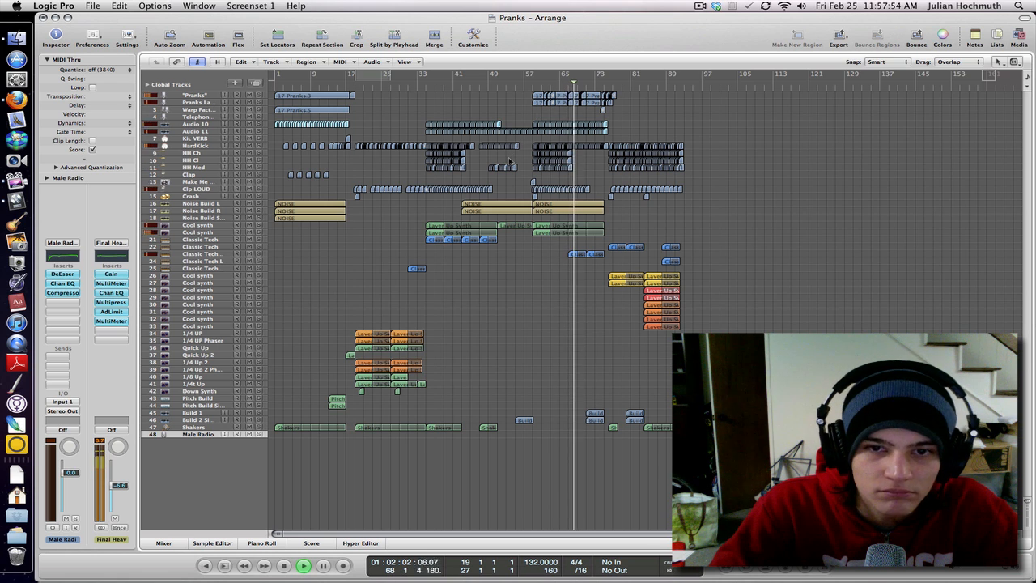
# Step: Create a new track with the same settings as Cool synth track 26 and move the empty copy above the original
pyautogui.click(202, 276)
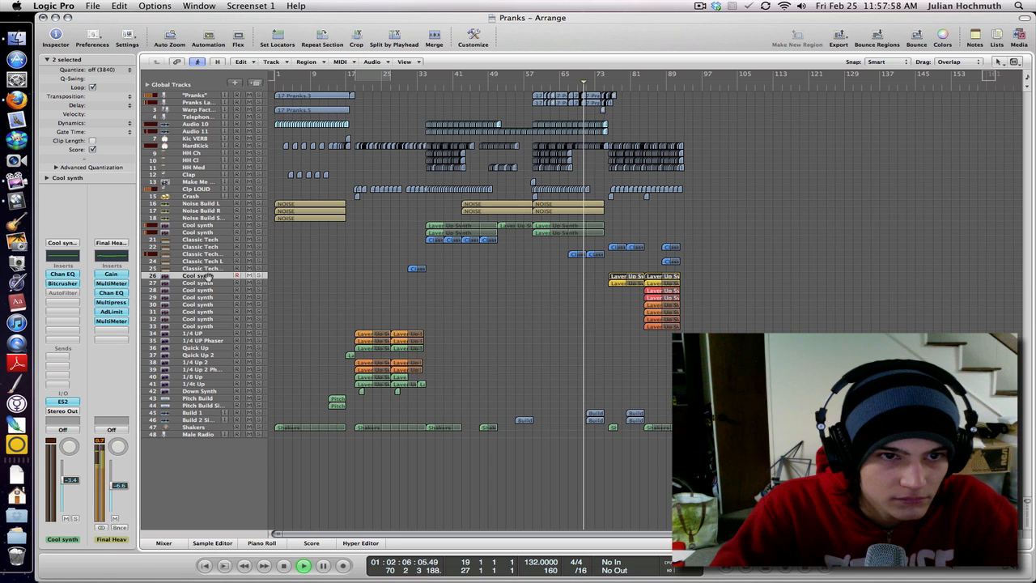
pyautogui.press('super+d')
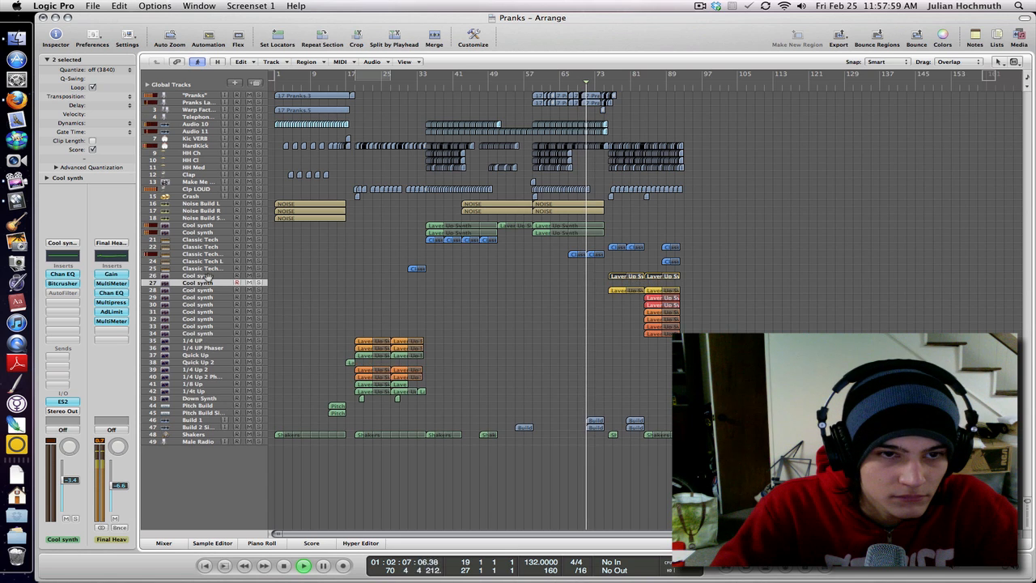
pyautogui.click(165, 283)
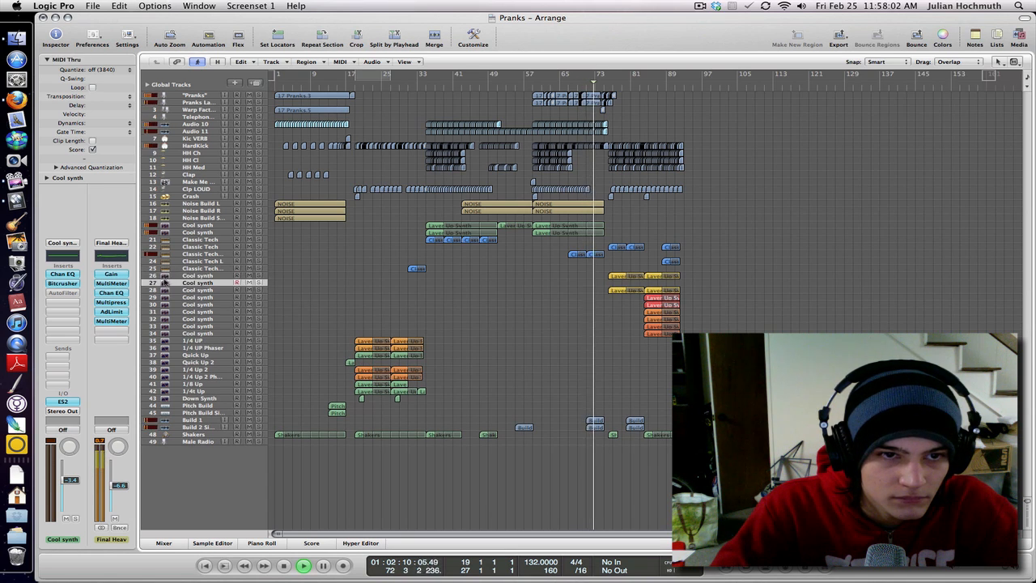
pyautogui.moveTo(164, 280); pyautogui.dragTo(165, 275)
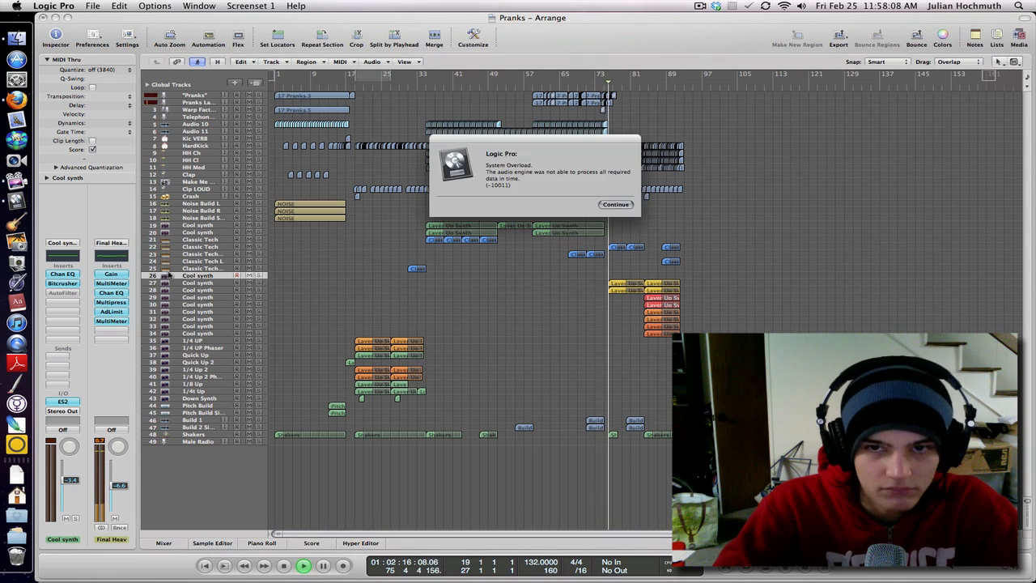
# Step: Dismiss the system overload alerts, replay the arrangement from about bar 65, and stop playback at bar 84
pyautogui.click(614, 205)
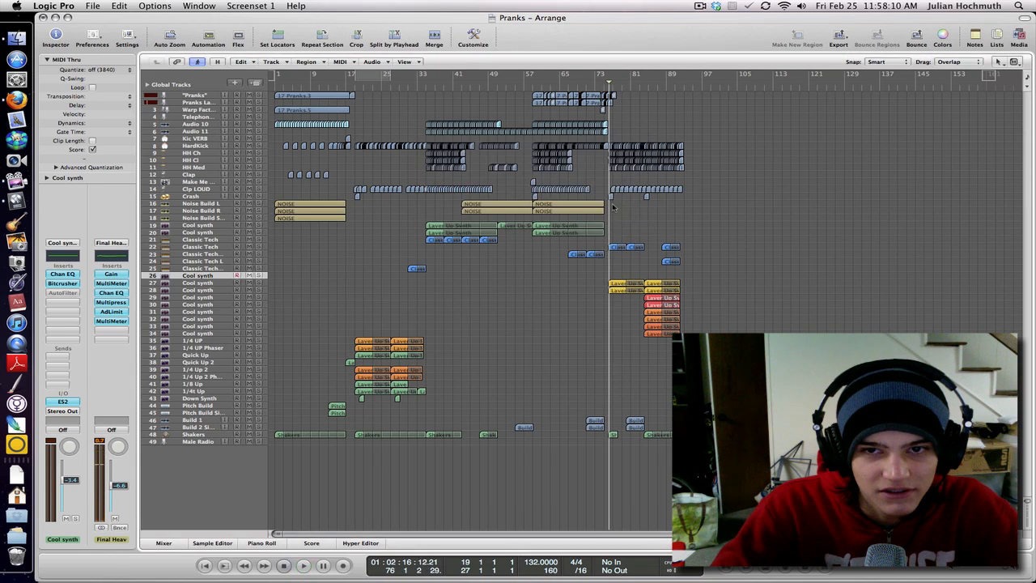
pyautogui.click(579, 85)
pyautogui.press('space')
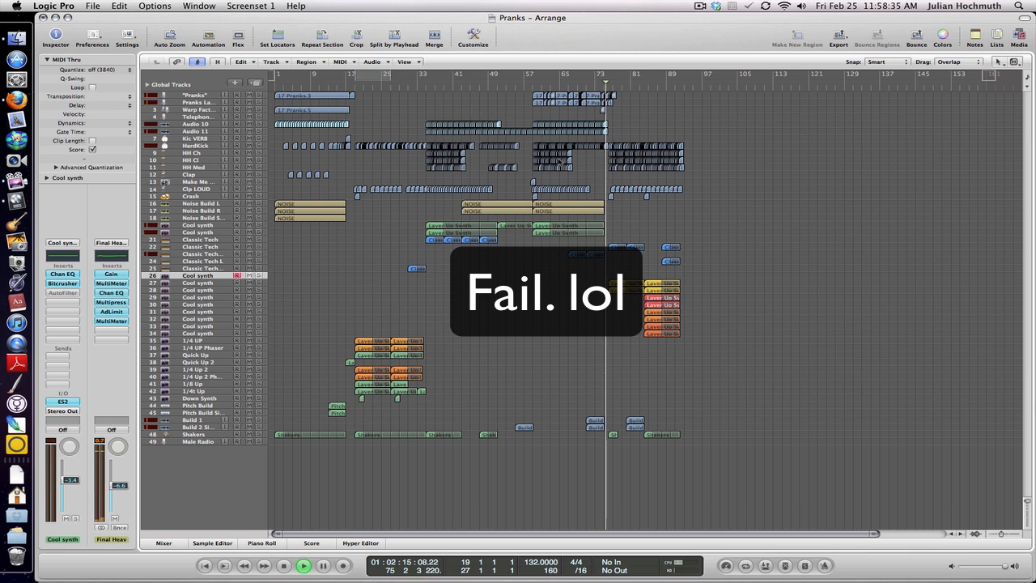
pyautogui.click(615, 204)
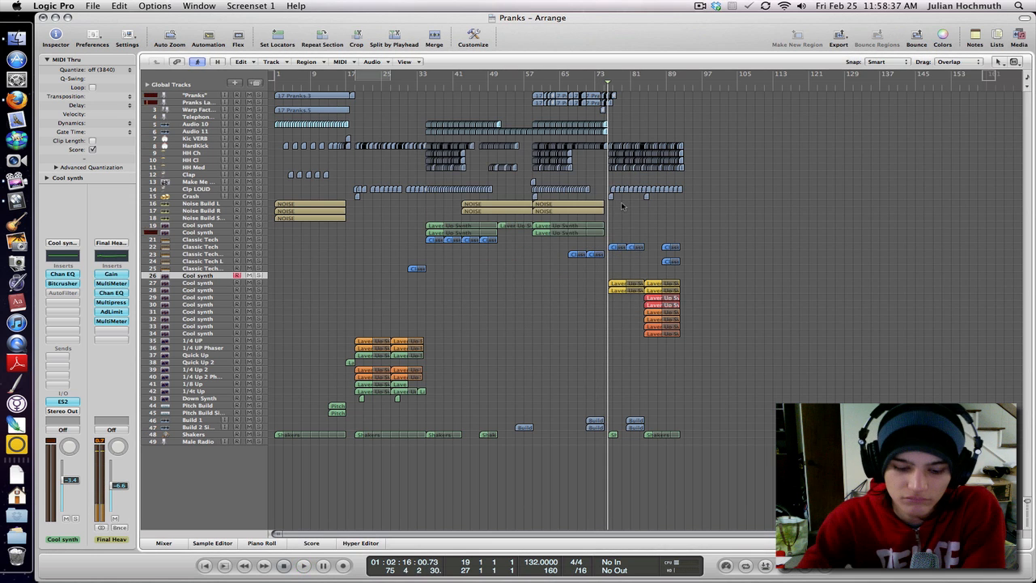
pyautogui.click(617, 205)
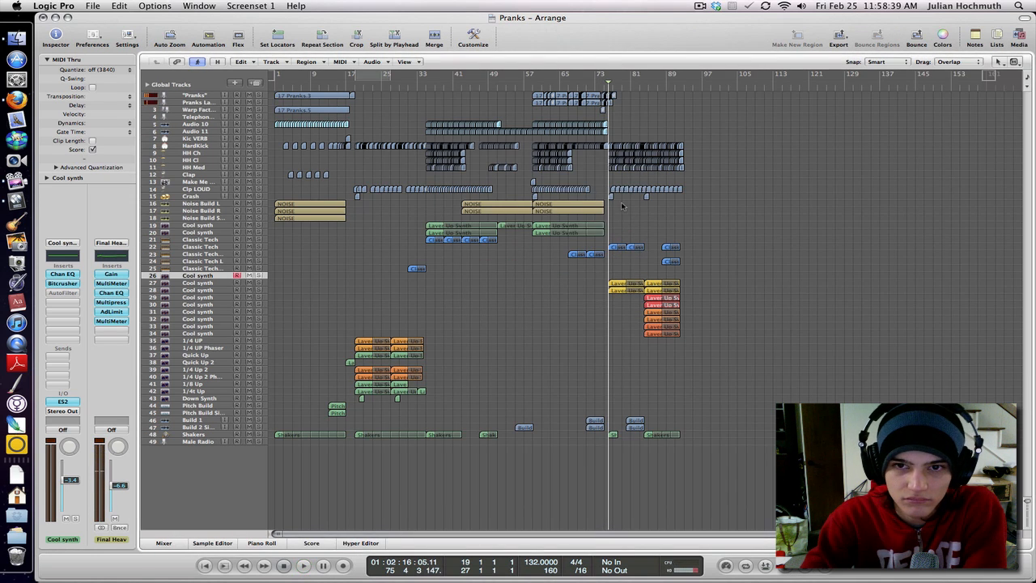
pyautogui.press('space')
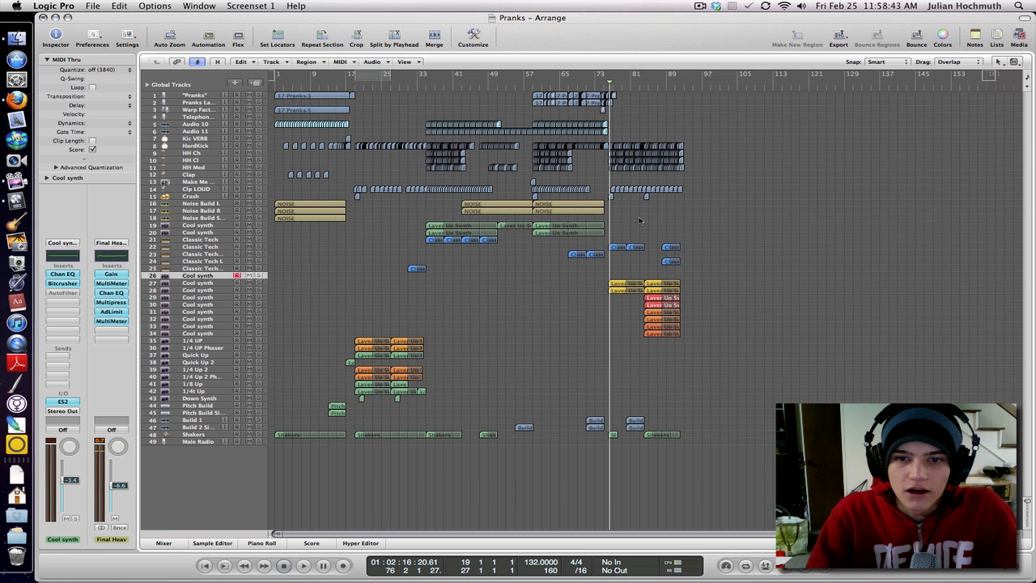
pyautogui.click(561, 81)
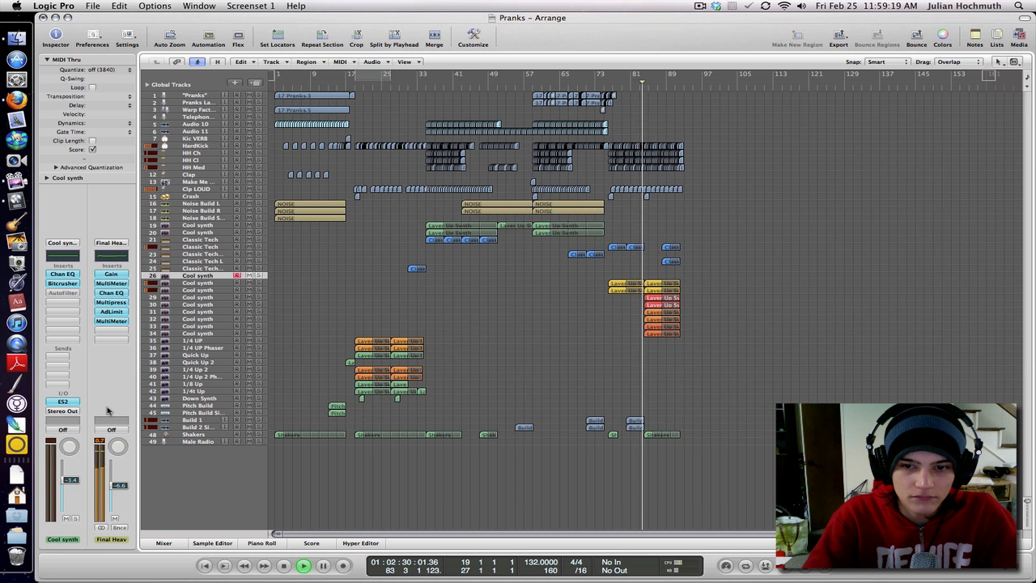
pyautogui.press('space')
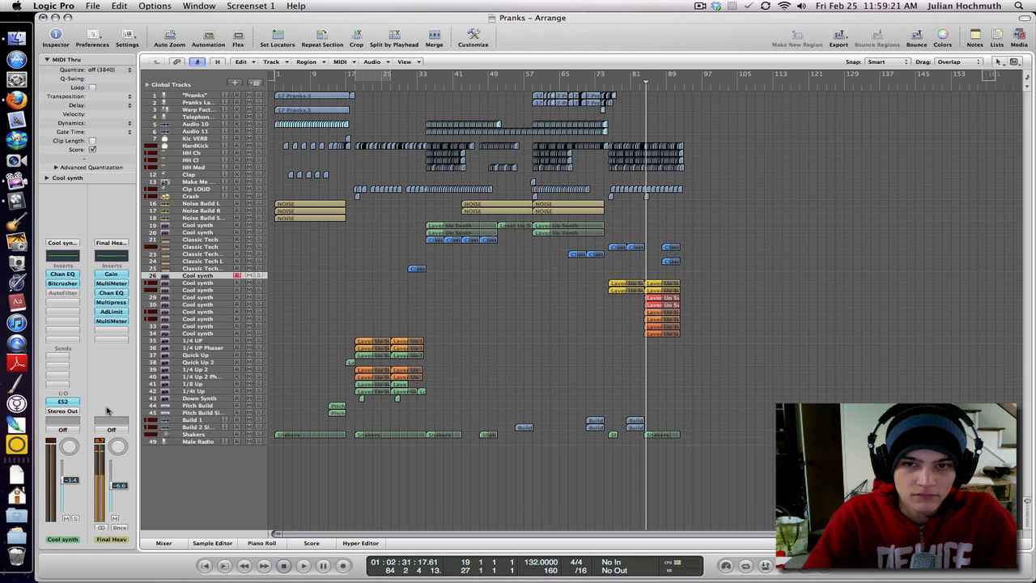
# Step: Show the on-screen musical keyboard for Cool synth track 27, test the notes C2 and D2, and move the keyboard clear of the lead regions
pyautogui.click(196, 283)
pyautogui.press('super+k')
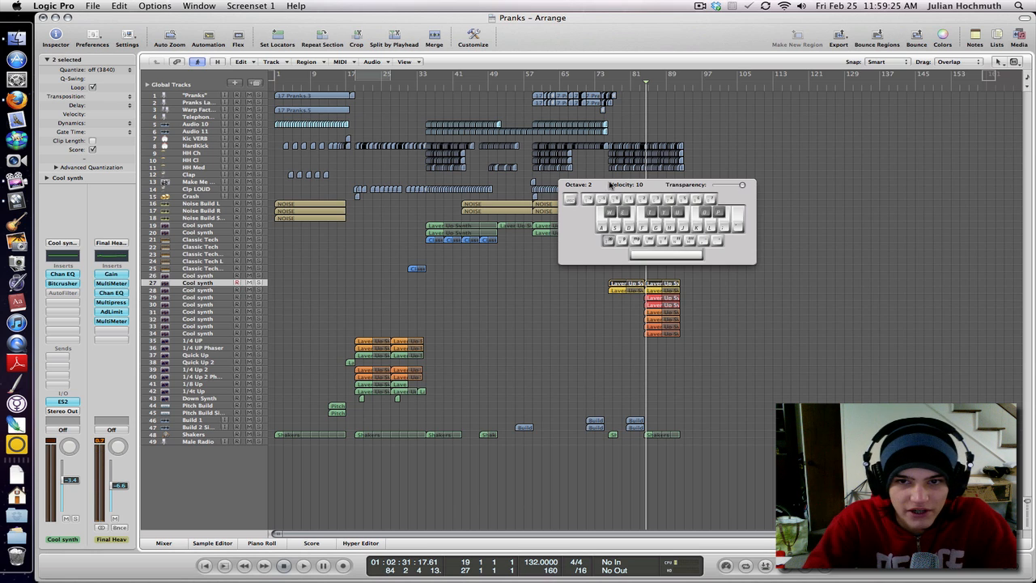
pyautogui.press('a')
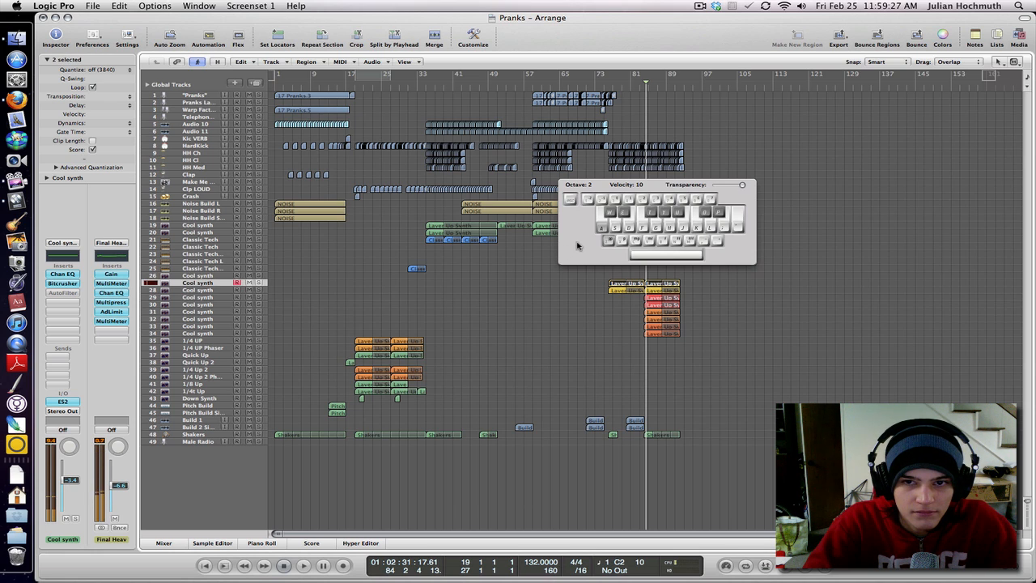
pyautogui.press('s')
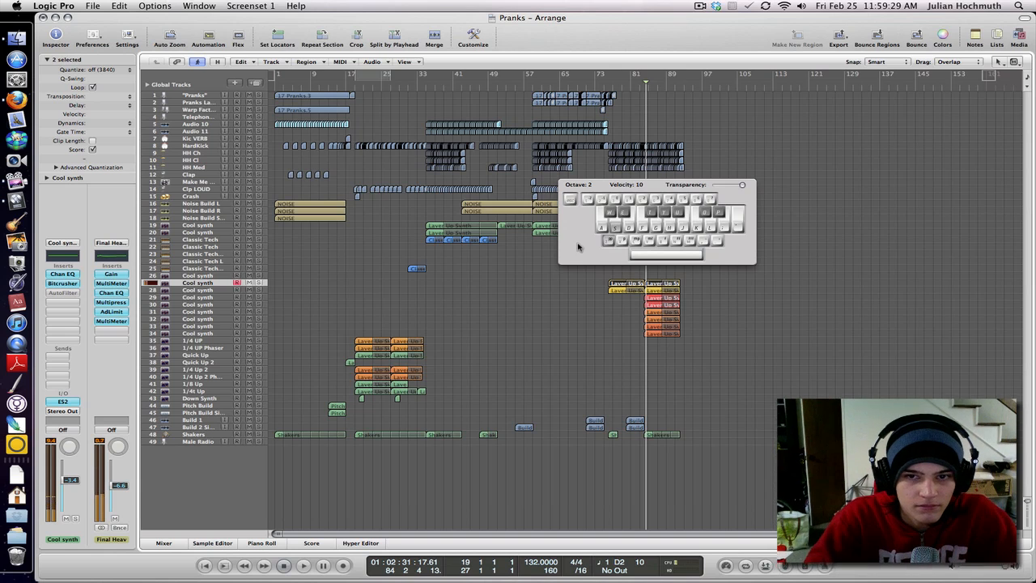
pyautogui.moveTo(577, 245); pyautogui.dragTo(290, 192)
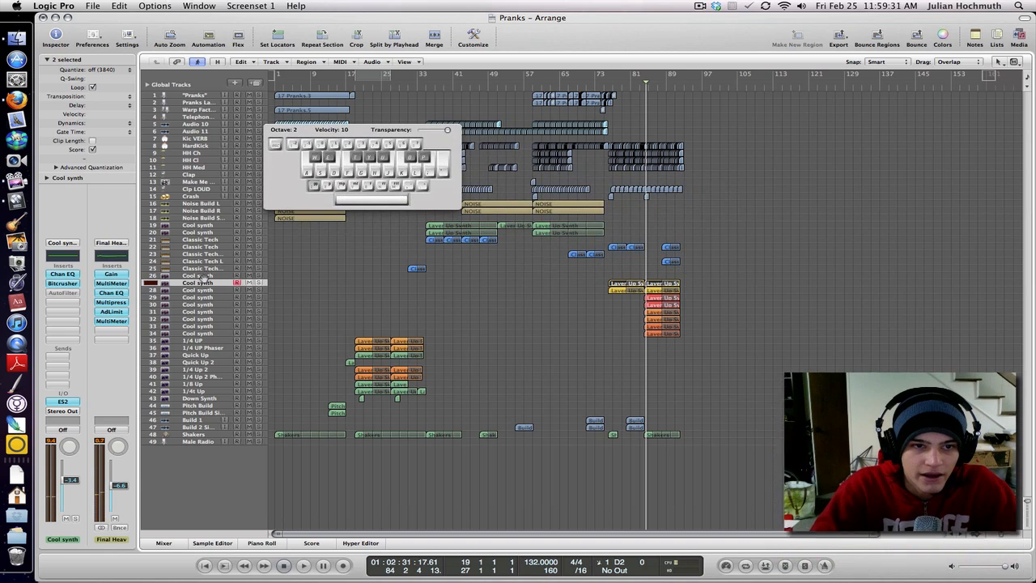
# Step: Open the ES2 synth on the empty Cool synth track 26 and load the NOISE setting
pyautogui.click(215, 277)
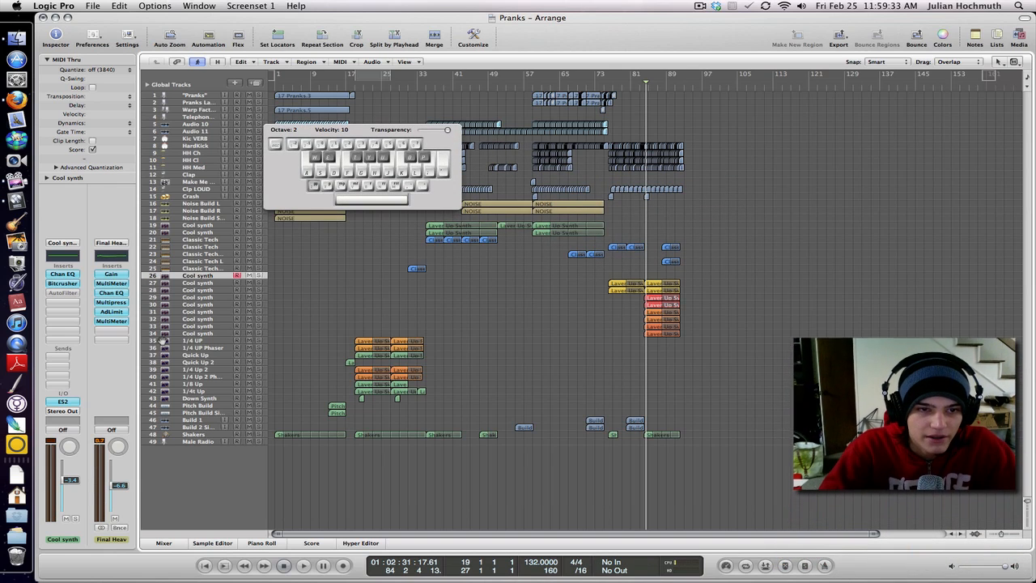
pyautogui.click(62, 402)
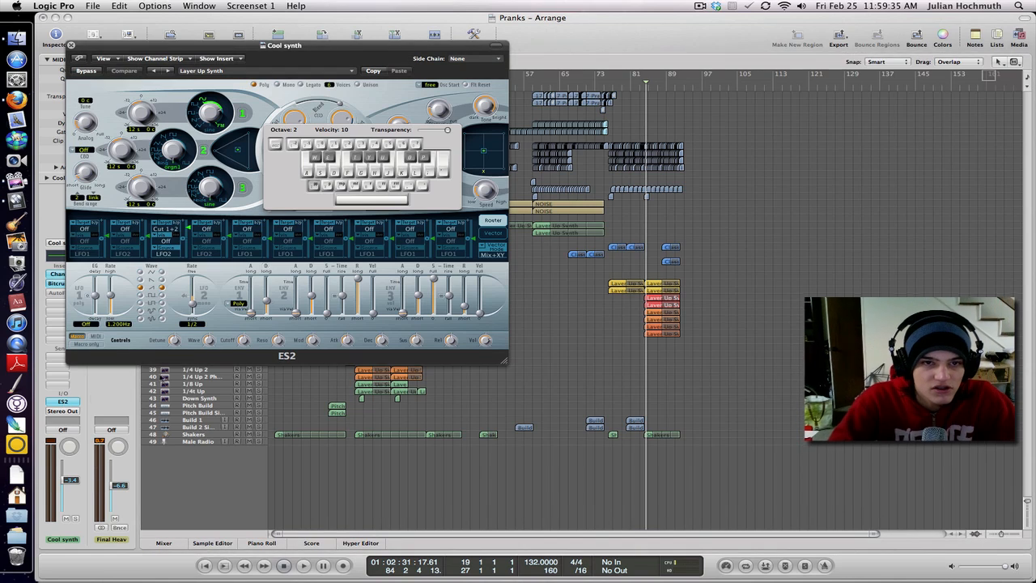
pyautogui.moveTo(273, 47); pyautogui.dragTo(704, 76)
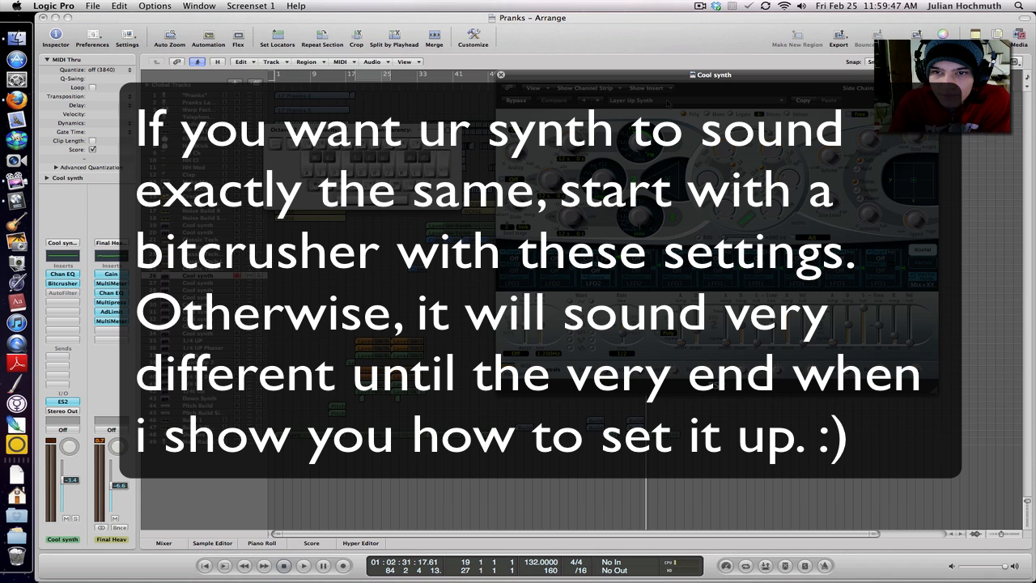
pyautogui.click(667, 104)
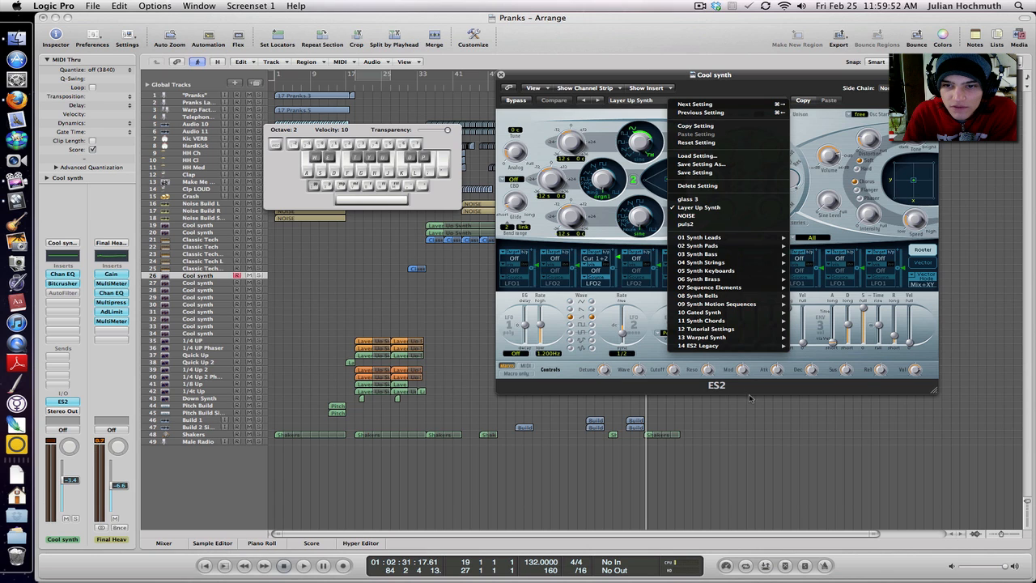
pyautogui.moveTo(717, 334)
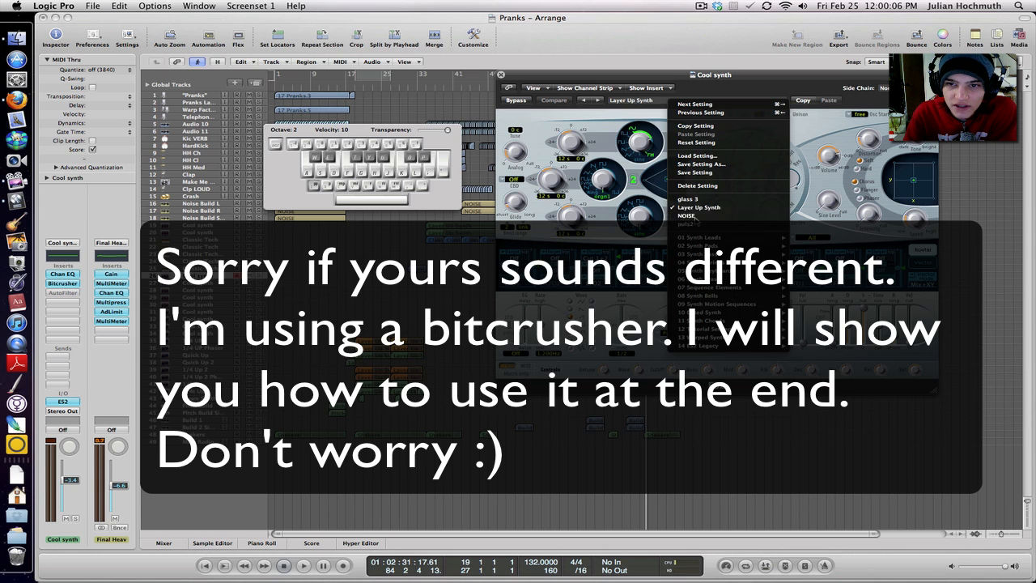
pyautogui.click(686, 215)
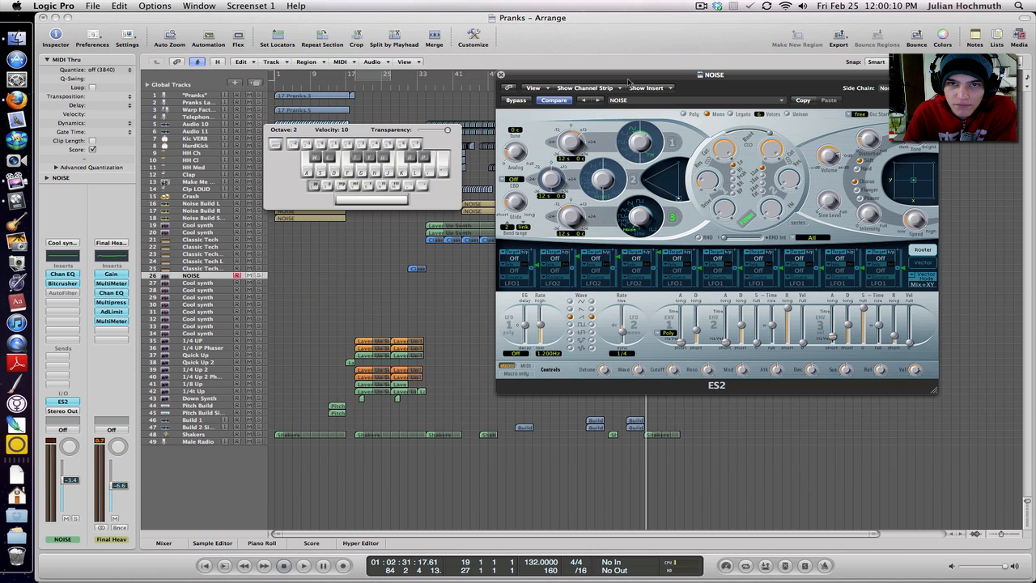
# Step: Open the original Cool synth's ES2 from track 27, place it beside the NOISE ES2 window, and hide the Inspector
pyautogui.moveTo(629, 84); pyautogui.dragTo(427, 155)
pyautogui.moveTo(284, 195); pyautogui.dragTo(177, 111)
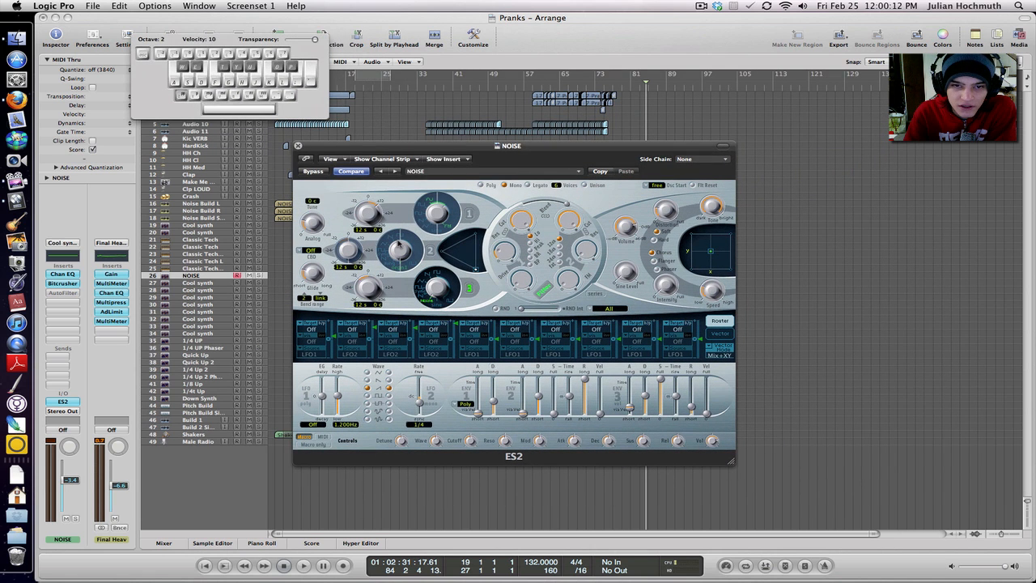
pyautogui.moveTo(353, 148); pyautogui.dragTo(450, 150)
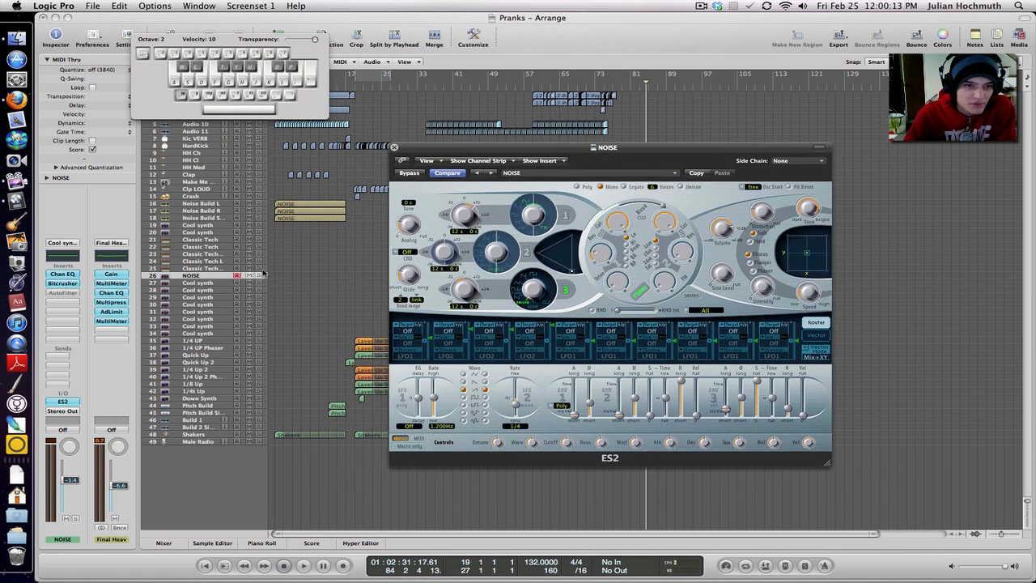
pyautogui.click(208, 284)
pyautogui.click(63, 402)
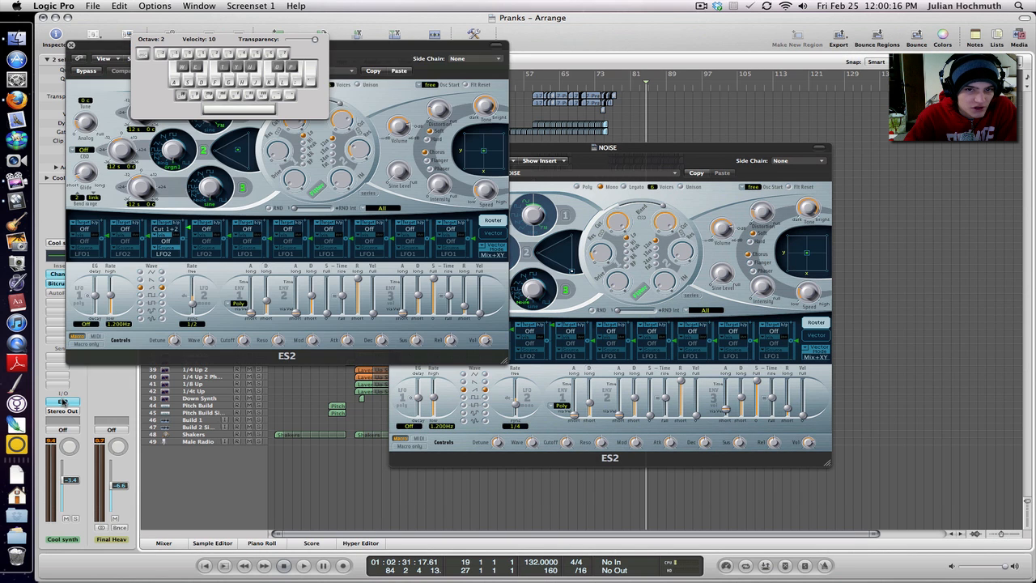
pyautogui.moveTo(566, 151); pyautogui.dragTo(719, 173)
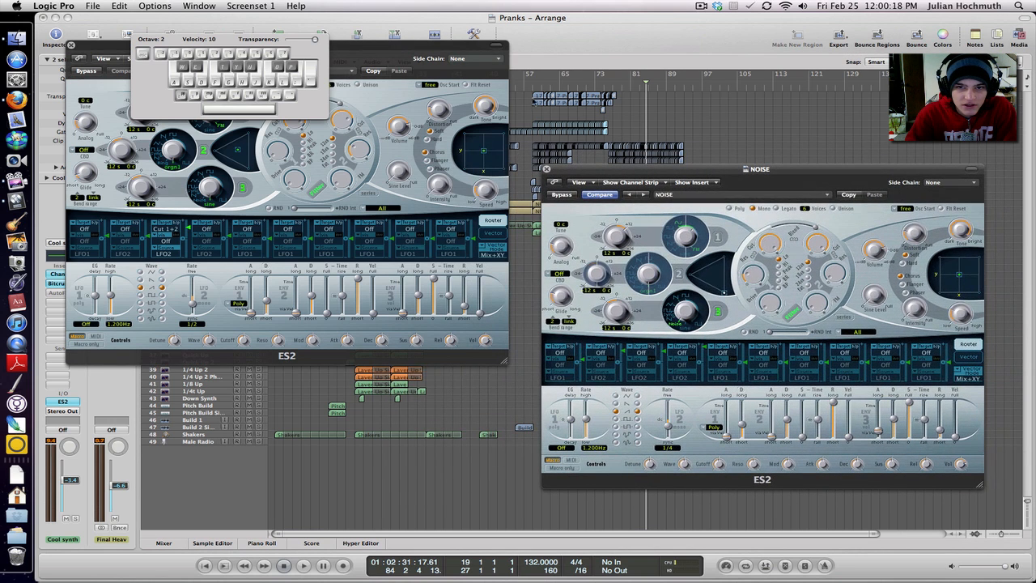
pyautogui.moveTo(407, 46); pyautogui.dragTo(421, 173)
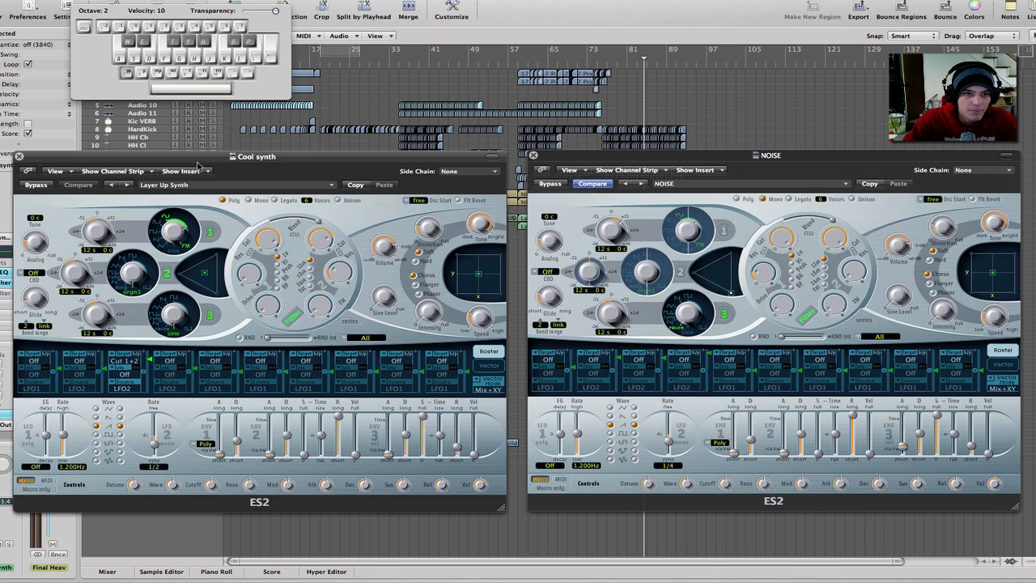
pyautogui.press('i')
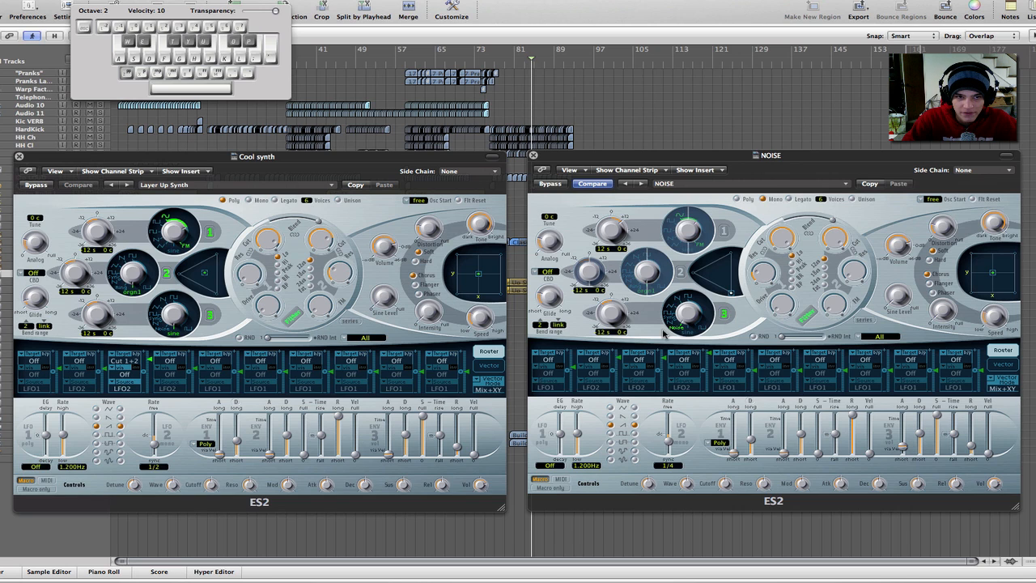
# Step: Turn on oscillator 1 in the NOISE ES2, raise its wave into the FM range to match Layer Up Synth, and audition the note
pyautogui.click(725, 232)
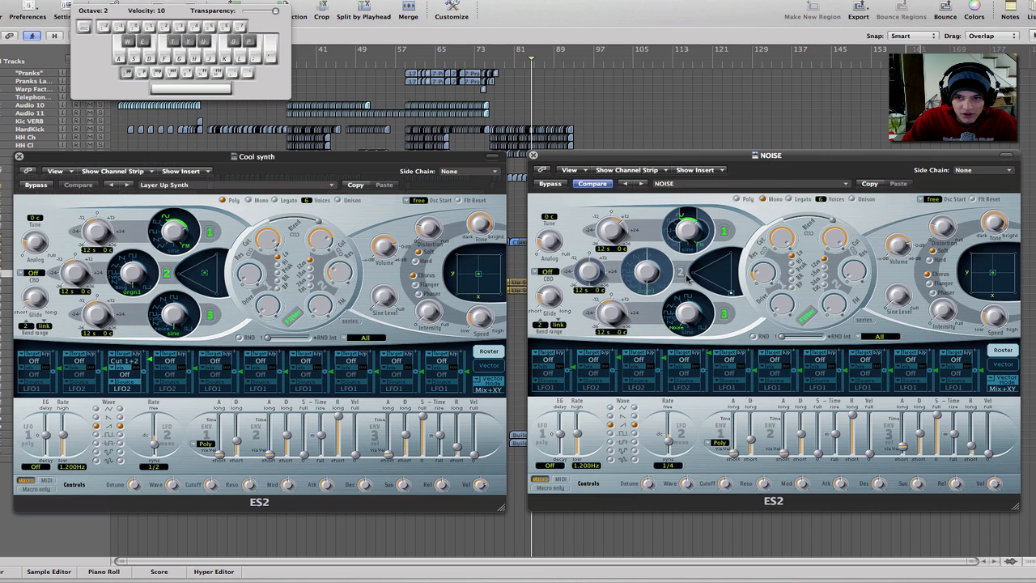
pyautogui.click(177, 231)
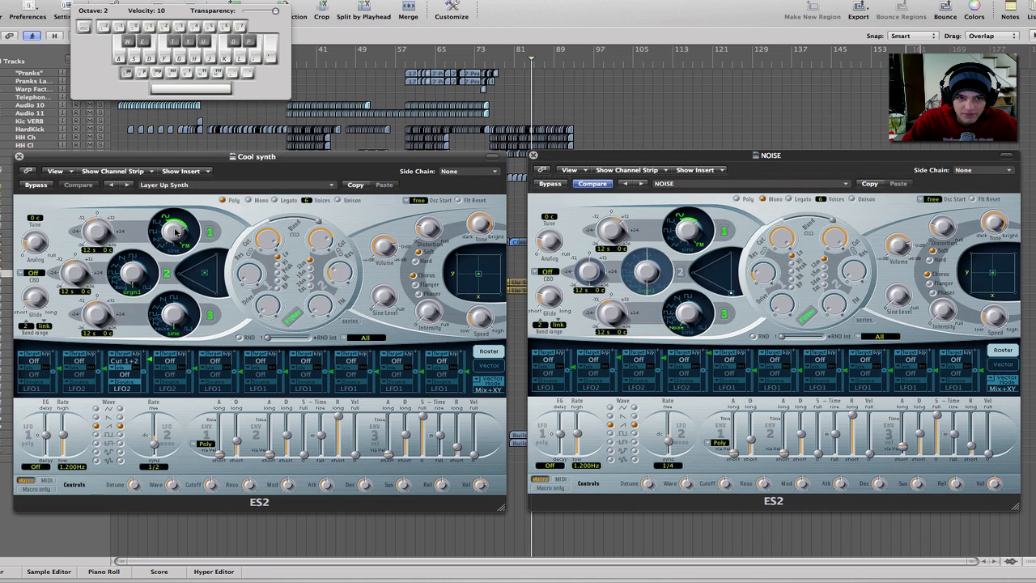
pyautogui.moveTo(175, 230); pyautogui.dragTo(174, 228)
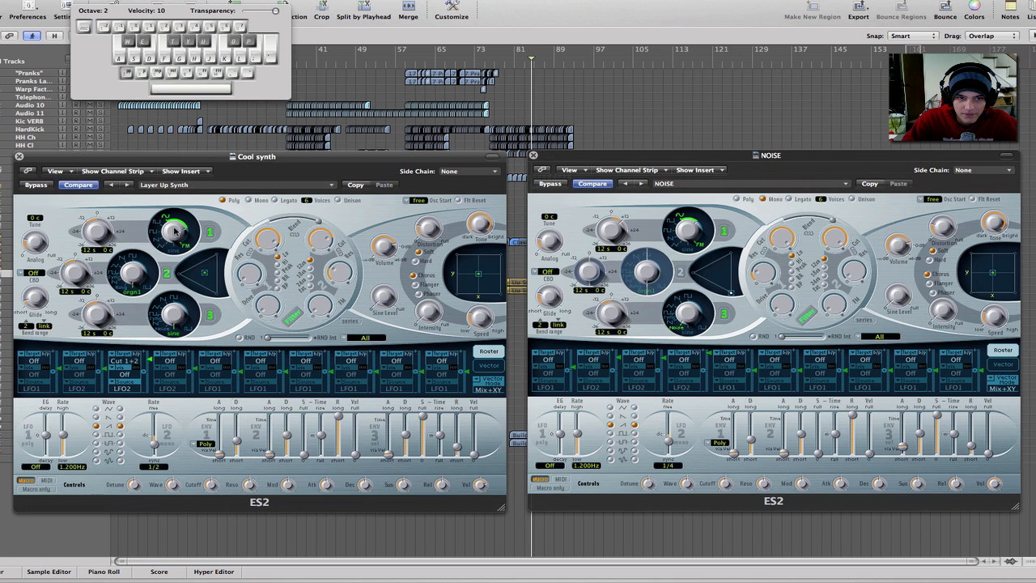
pyautogui.click(686, 231)
pyautogui.press('a')
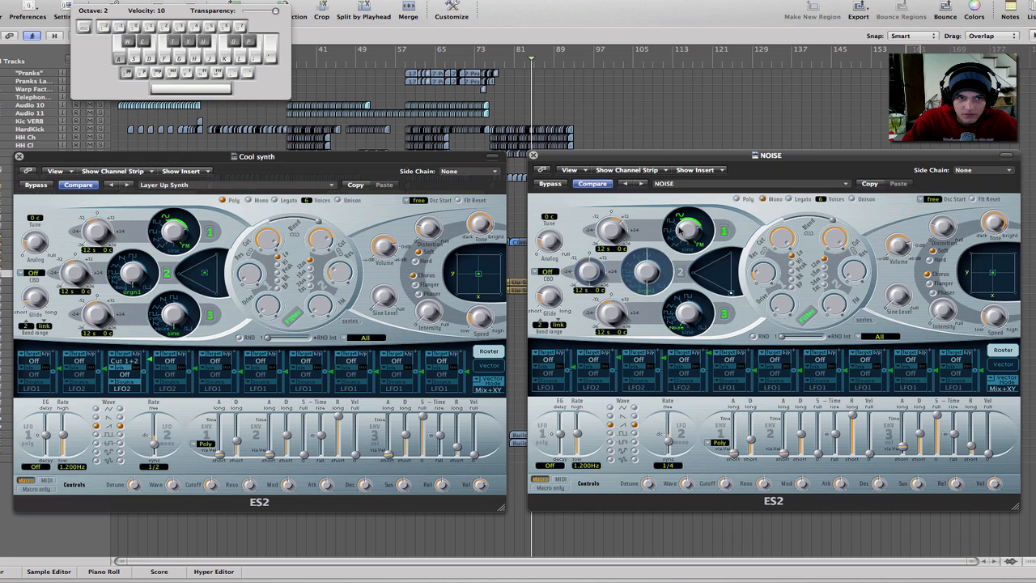
pyautogui.press('a')
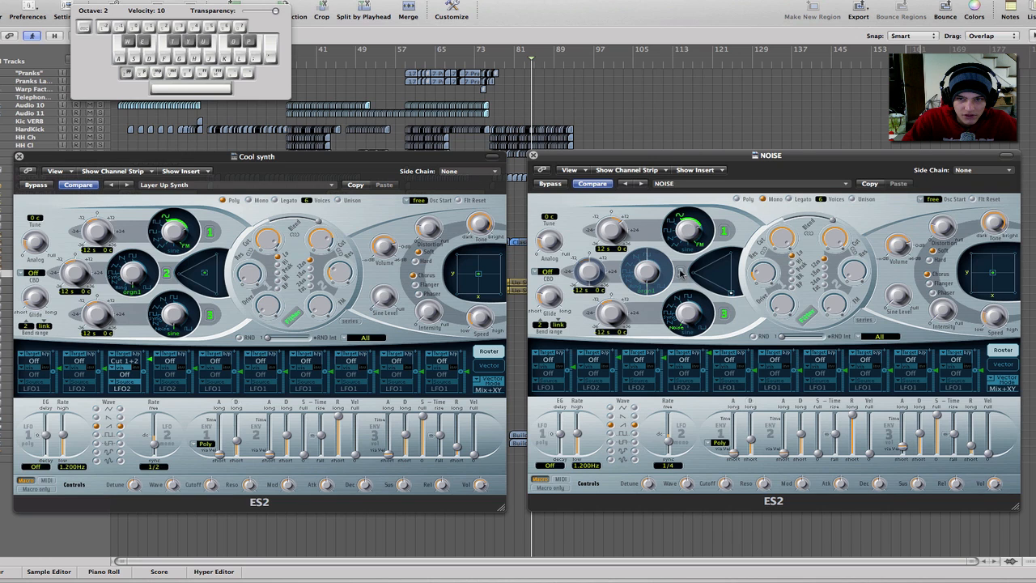
# Step: Turn on oscillator 2 in the NOISE ES2, set oscillator 3's wave to sine, and check oscillator 1's tuning
pyautogui.click(680, 273)
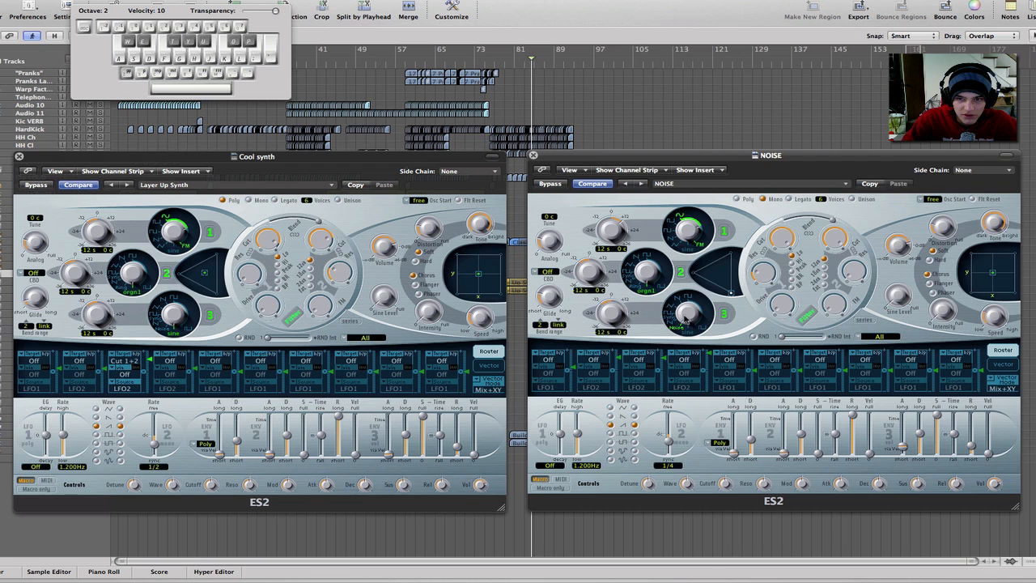
pyautogui.moveTo(683, 314); pyautogui.dragTo(685, 323)
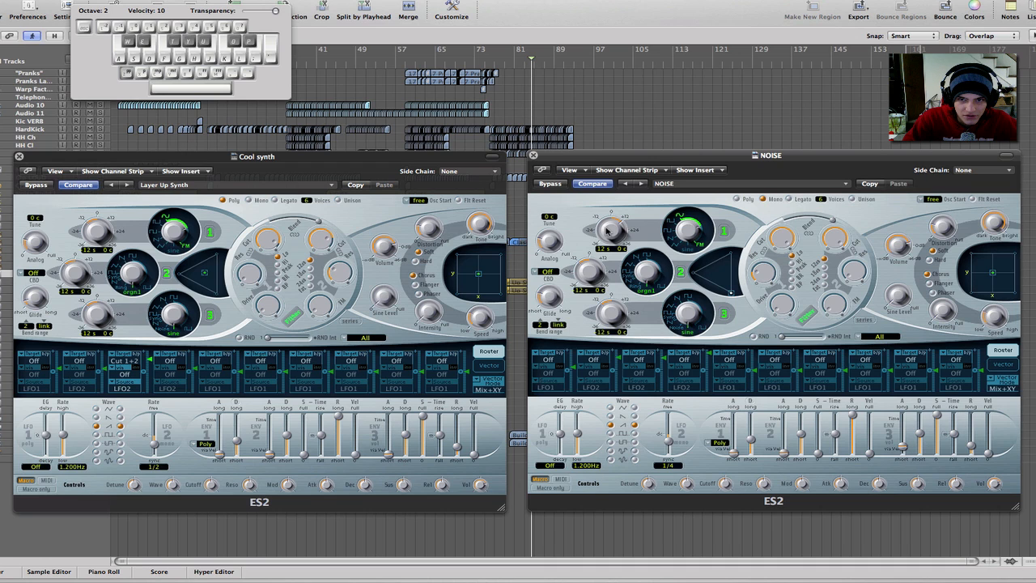
pyautogui.moveTo(611, 231); pyautogui.dragTo(605, 256)
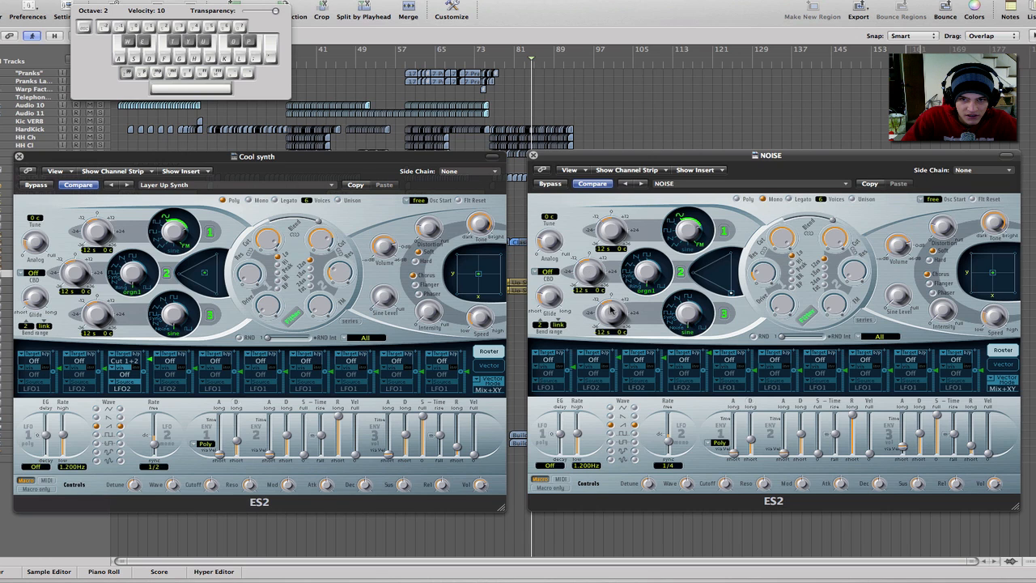
# Step: Check the oscillator mix in the Layer Up Synth ES2, and audition the NOISE ES2 with its mix fully on oscillator 1
pyautogui.click(205, 276)
pyautogui.moveTo(207, 275); pyautogui.dragTo(208, 273)
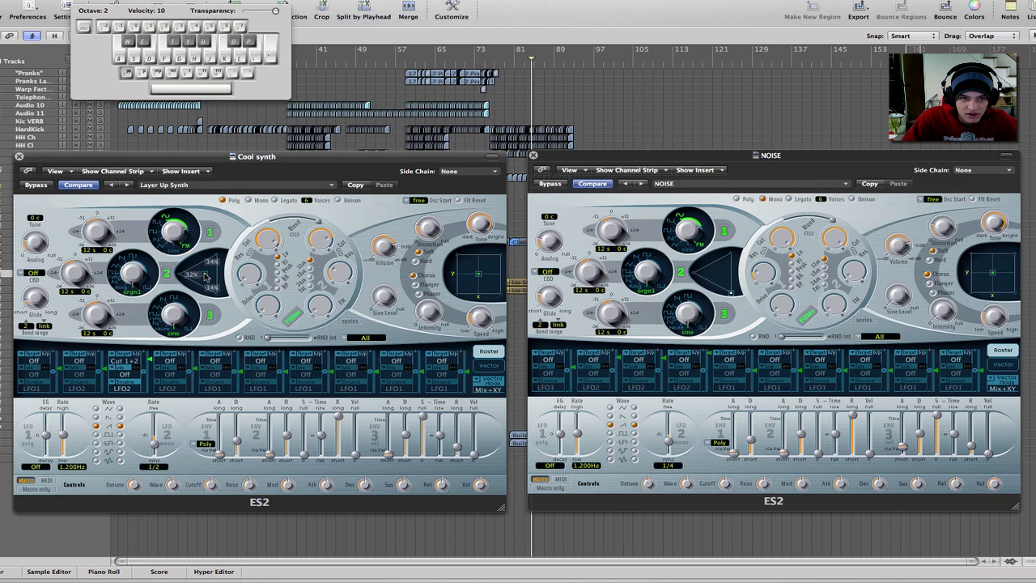
pyautogui.click(205, 276)
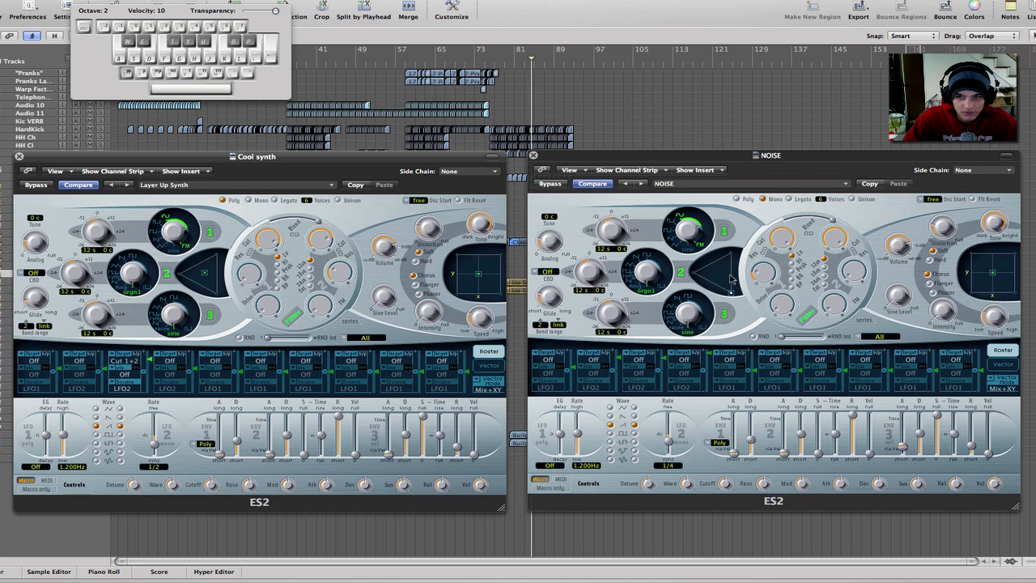
pyautogui.moveTo(725, 277)
pyautogui.mouseDown()
pyautogui.moveTo(754, 216)
pyautogui.moveTo(787, 199)
pyautogui.mouseUp()
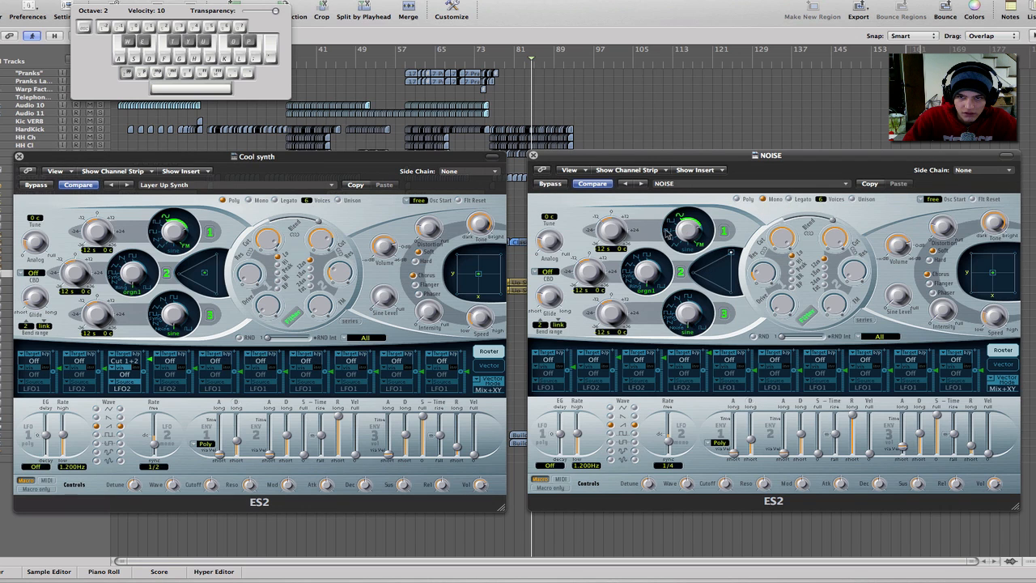
pyautogui.press('a')
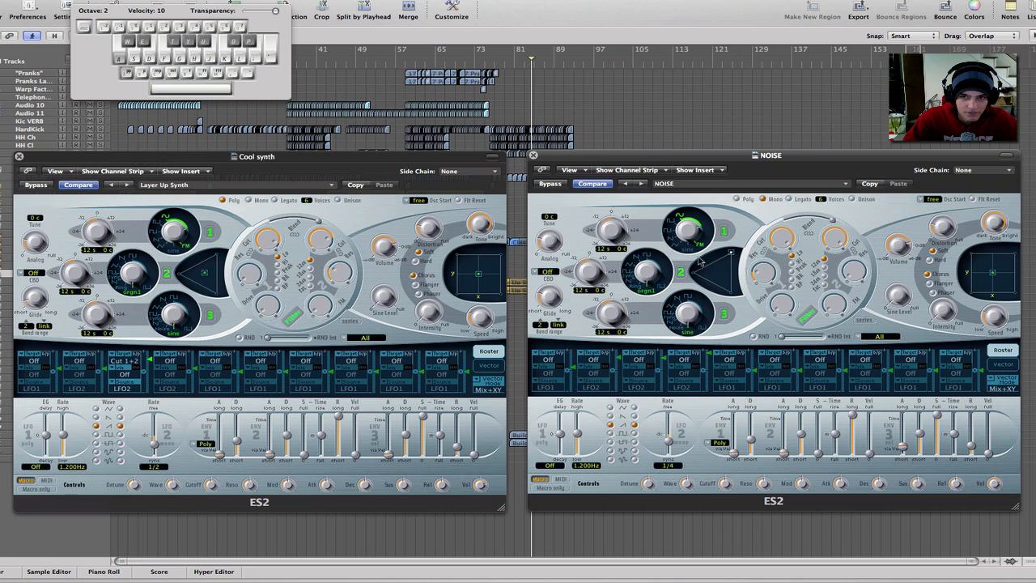
# Step: Move the NOISE ES2's oscillator mix to a roughly even blend of all three oscillators and audition the note
pyautogui.moveTo(720, 269)
pyautogui.mouseDown()
pyautogui.moveTo(666, 273)
pyautogui.moveTo(727, 279)
pyautogui.moveTo(740, 305)
pyautogui.moveTo(704, 289)
pyautogui.moveTo(731, 285)
pyautogui.moveTo(721, 275)
pyautogui.mouseUp()
pyautogui.press('a')
pyautogui.press('a')
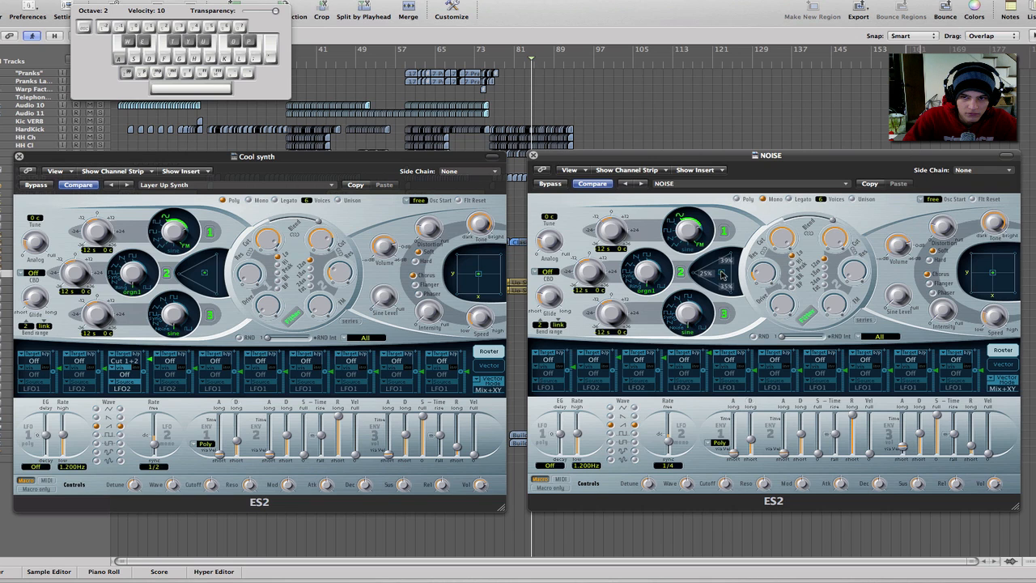
pyautogui.moveTo(720, 276); pyautogui.dragTo(720, 276)
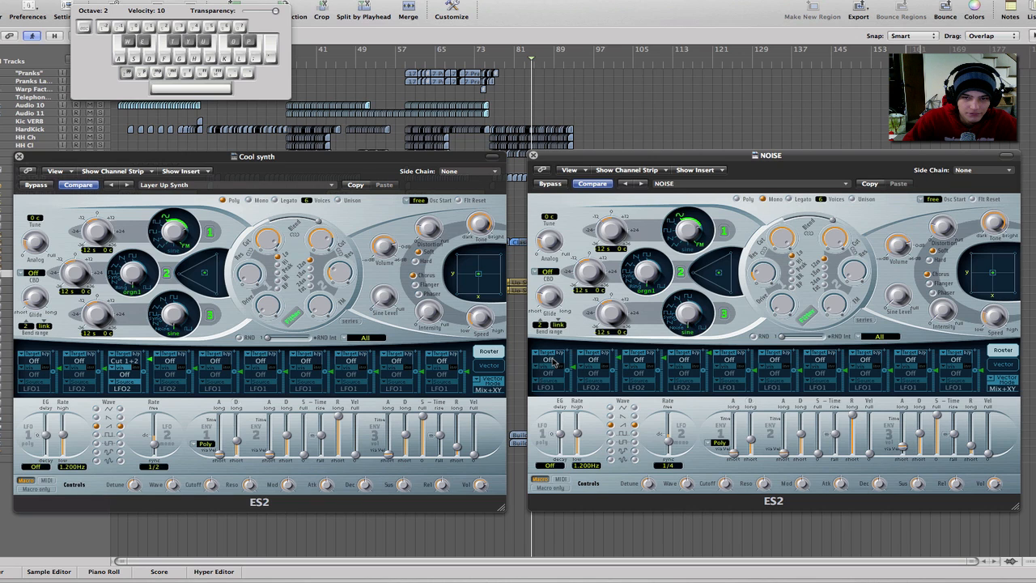
# Step: Browse oscillator 2's digital waves in the NOISE ES2 and keep 04-orgn1
pyautogui.rightClick(645, 293)
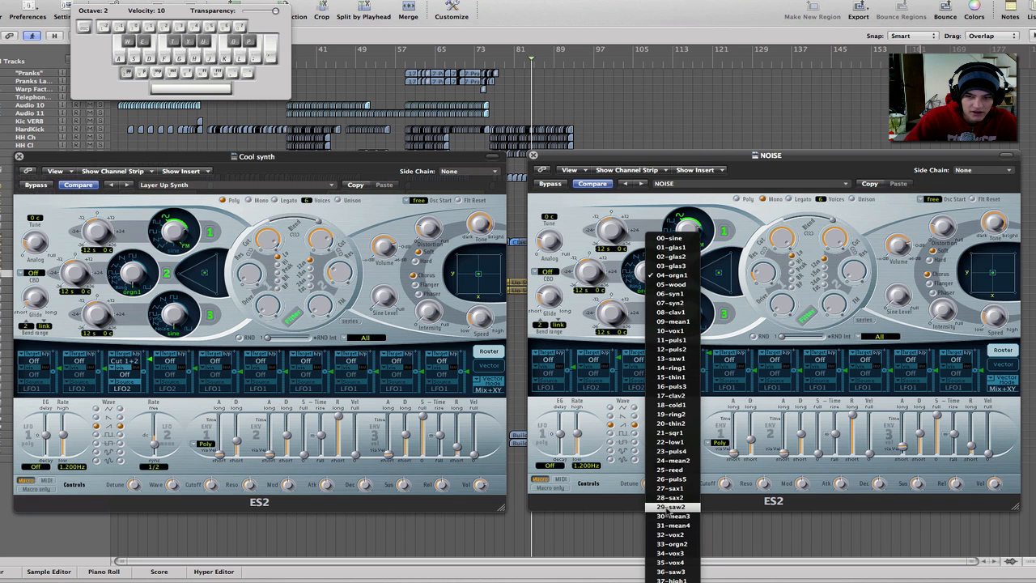
pyautogui.scroll(-8, 665, 510)
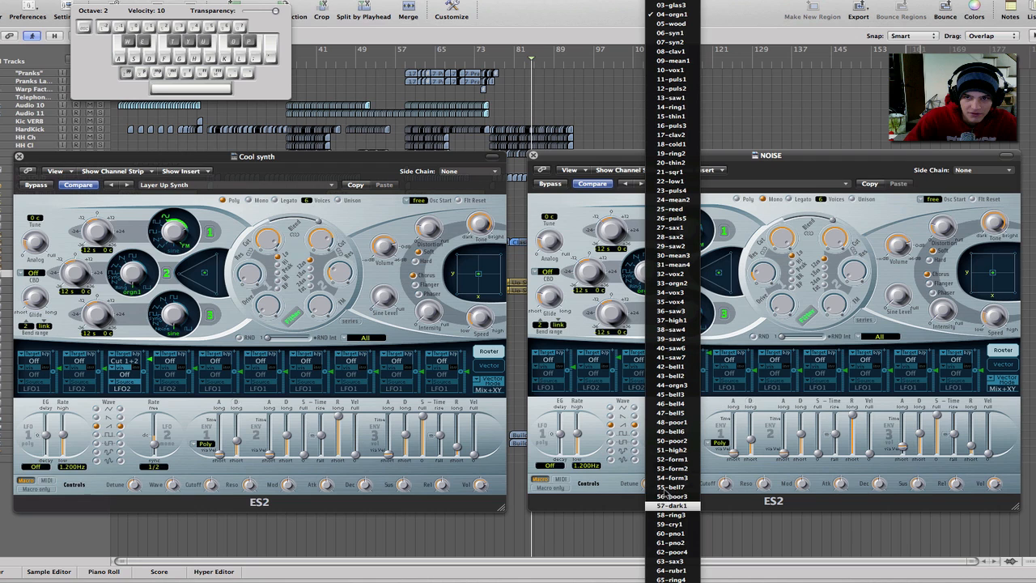
pyautogui.click(672, 16)
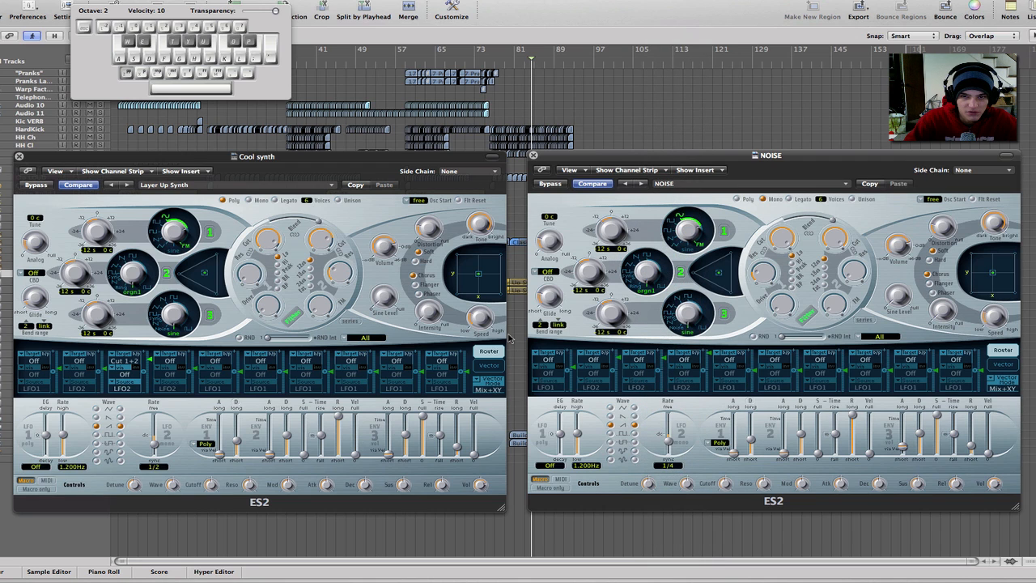
# Step: Route LFO1 to Cut 1+2 in the NOISE ES2's first modulation slot and lower LFO 1's rate to 0.120 Hz
pyautogui.click(551, 362)
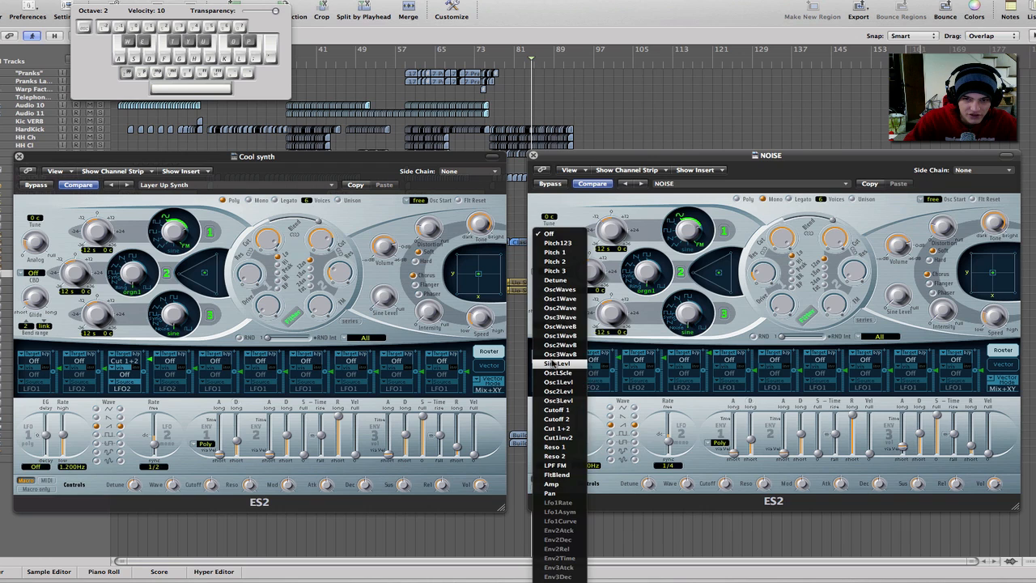
pyautogui.click(579, 431)
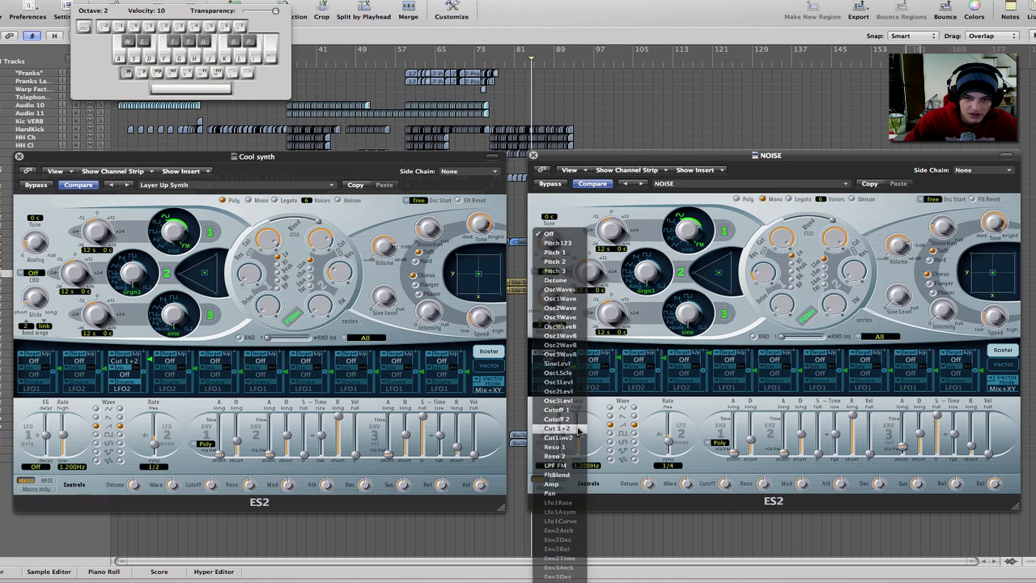
pyautogui.click(556, 389)
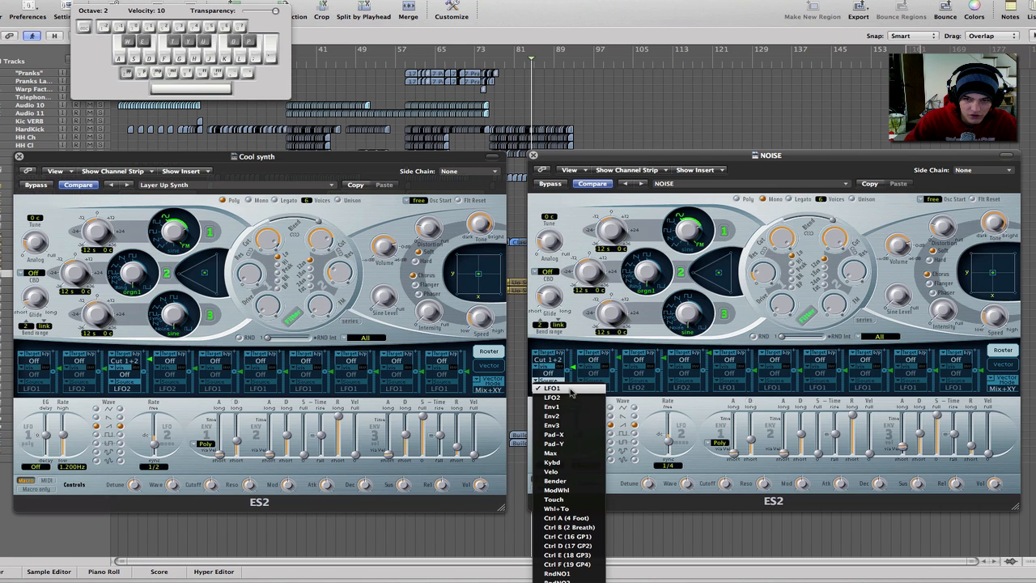
pyautogui.click(569, 388)
pyautogui.moveTo(577, 435)
pyautogui.mouseDown()
pyautogui.moveTo(580, 423)
pyautogui.moveTo(582, 446)
pyautogui.mouseUp()
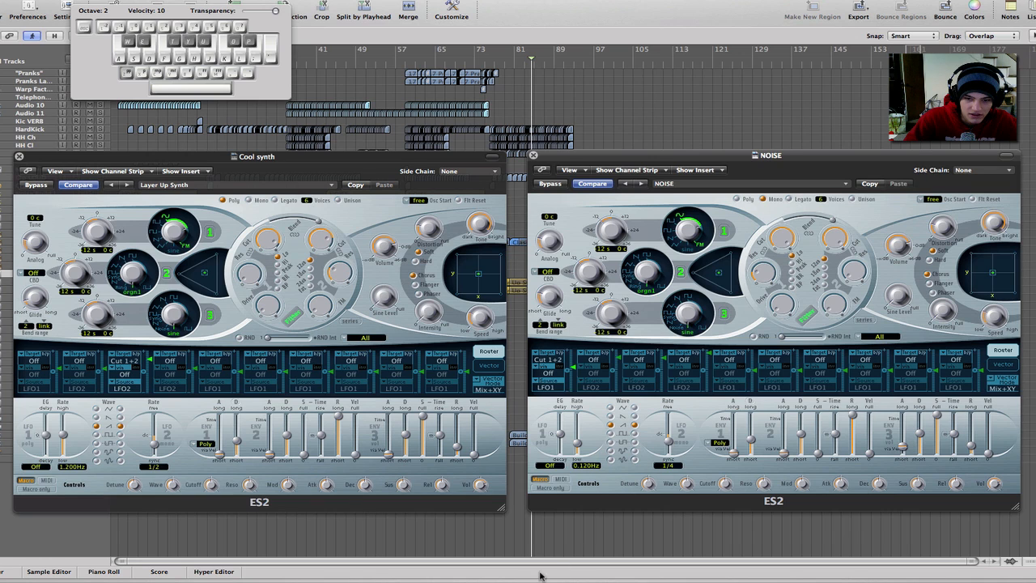
# Step: Set the first modulation slot's source to LFO2 and raise its modulation amount to match Layer Up Synth
pyautogui.click(547, 387)
pyautogui.click(565, 398)
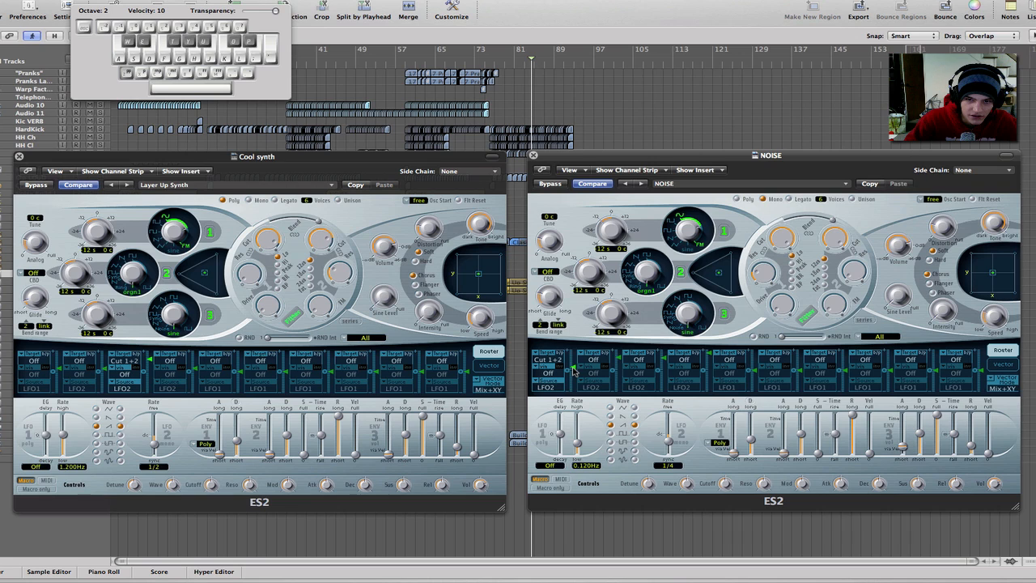
pyautogui.moveTo(574, 369); pyautogui.dragTo(574, 360)
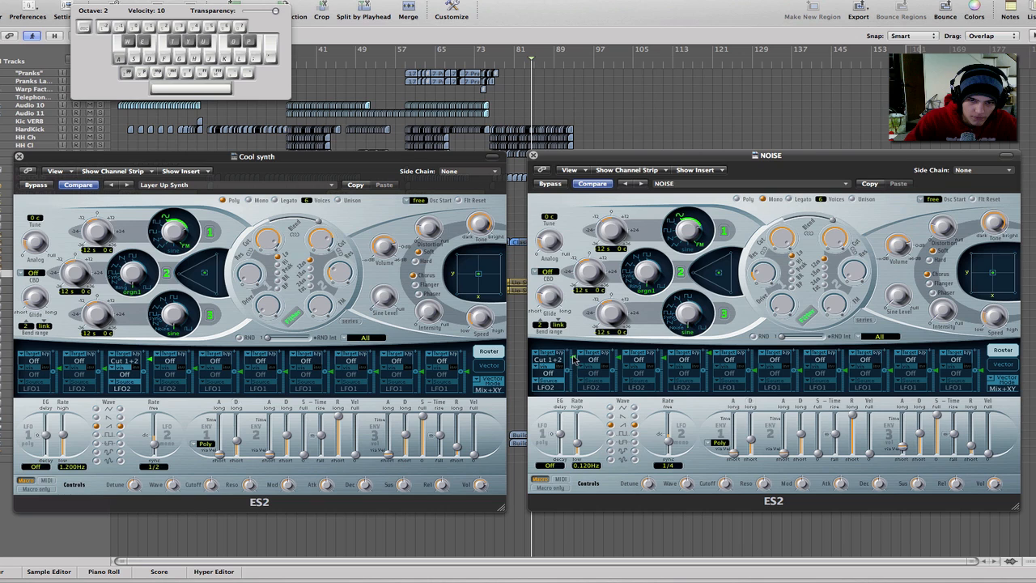
pyautogui.moveTo(150, 364); pyautogui.dragTo(152, 365)
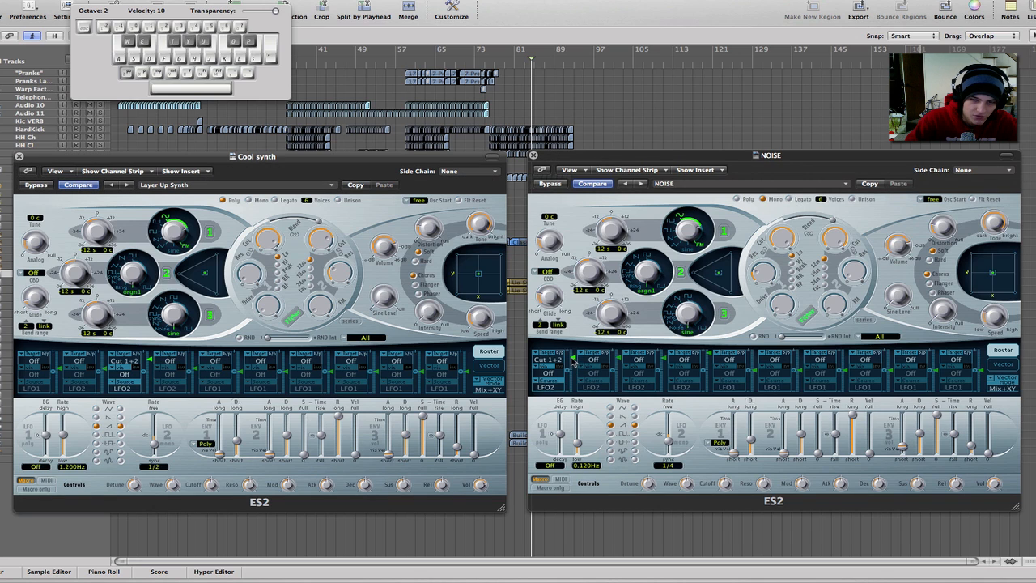
pyautogui.moveTo(573, 359); pyautogui.dragTo(572, 361)
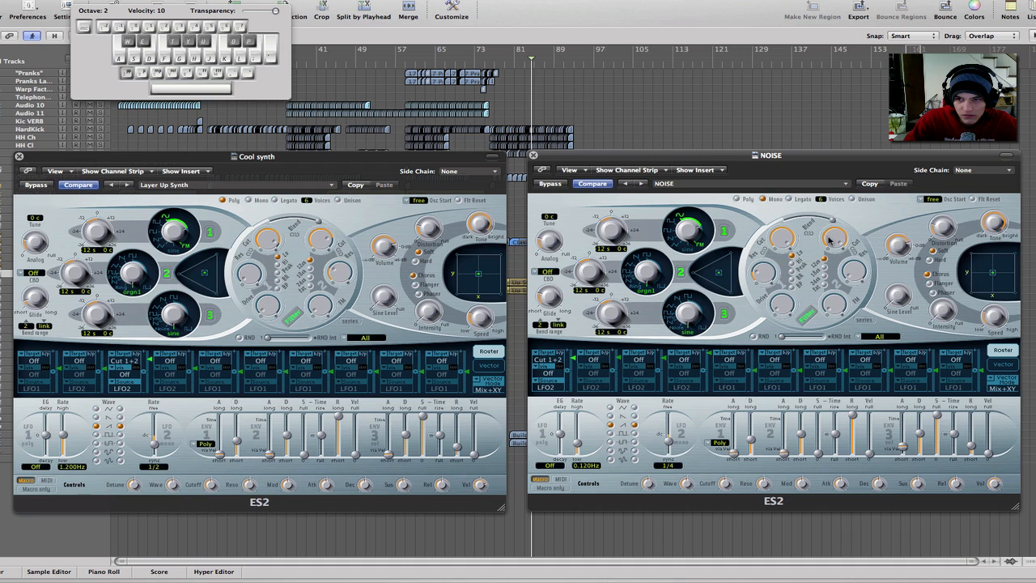
# Step: Raise filter 2's resonance slightly in the NOISE ES2 and try a shorter envelope 3 attack before raising it again
pyautogui.moveTo(832, 243); pyautogui.dragTo(824, 256)
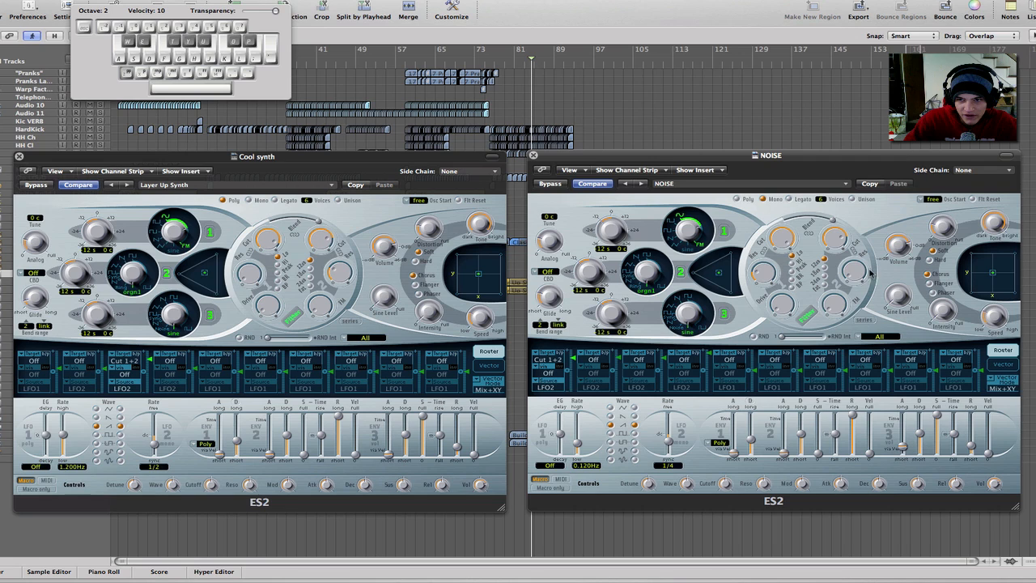
pyautogui.moveTo(852, 276)
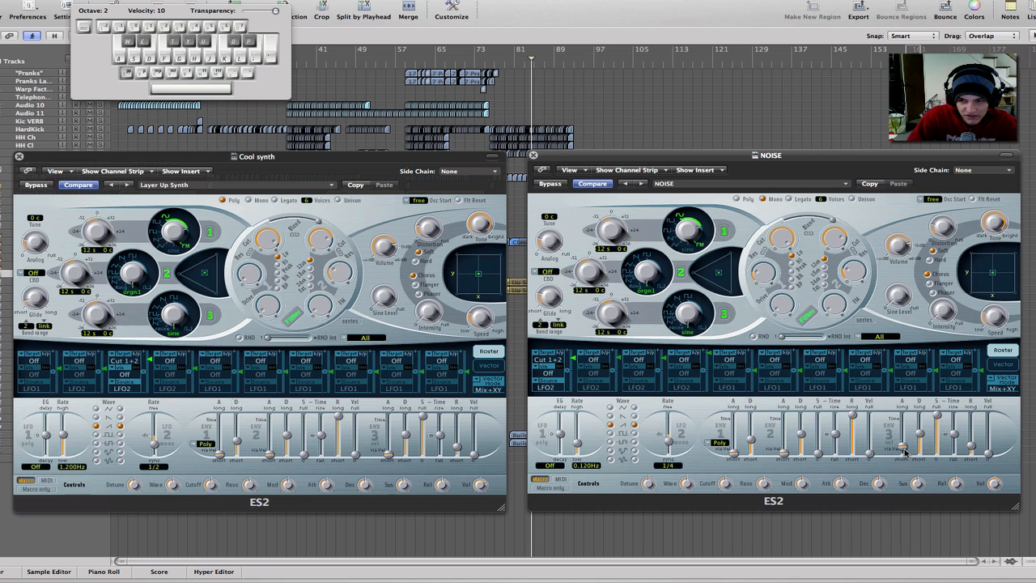
pyautogui.moveTo(904, 449)
pyautogui.mouseDown()
pyautogui.moveTo(904, 430)
pyautogui.moveTo(906, 462)
pyautogui.mouseUp()
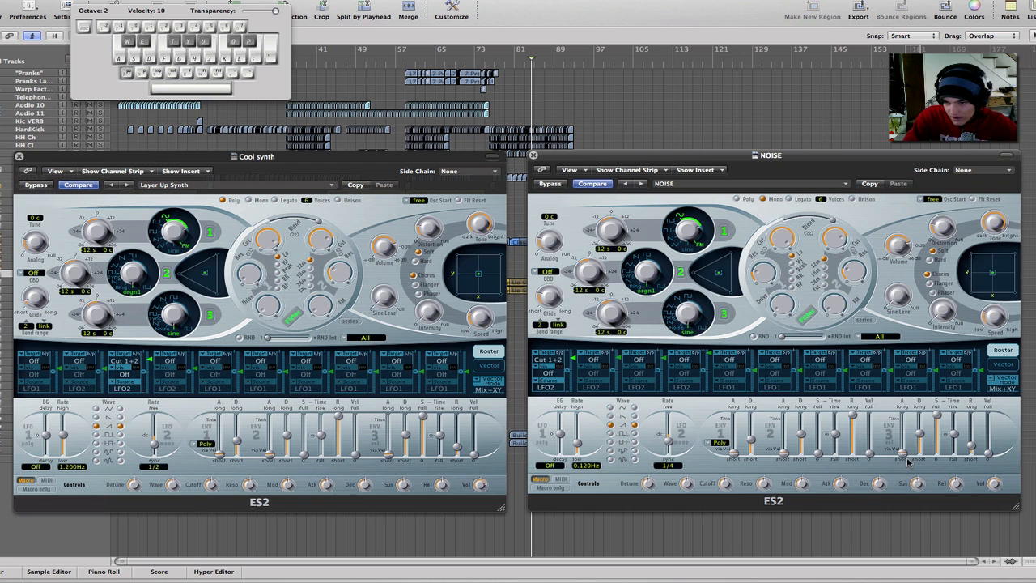
pyautogui.moveTo(903, 458); pyautogui.dragTo(904, 455)
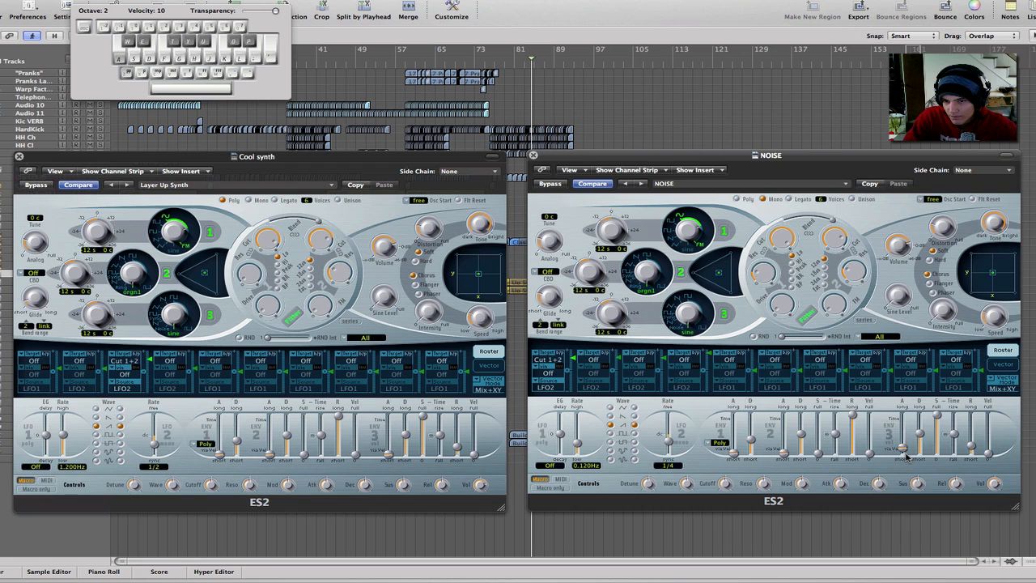
# Step: Audition the NOISE ES2 sound by playing a short run of the notes C, D, E and F
pyautogui.press('s')
pyautogui.press('d')
pyautogui.press('d')
pyautogui.press('f')
pyautogui.press('s')
pyautogui.press('a')
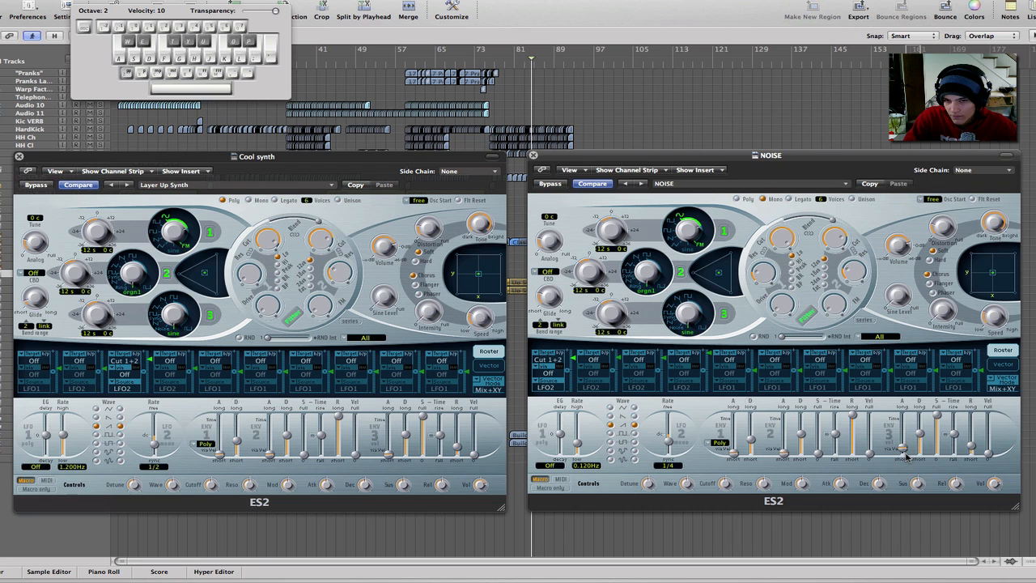
pyautogui.press('a')
pyautogui.press('a')
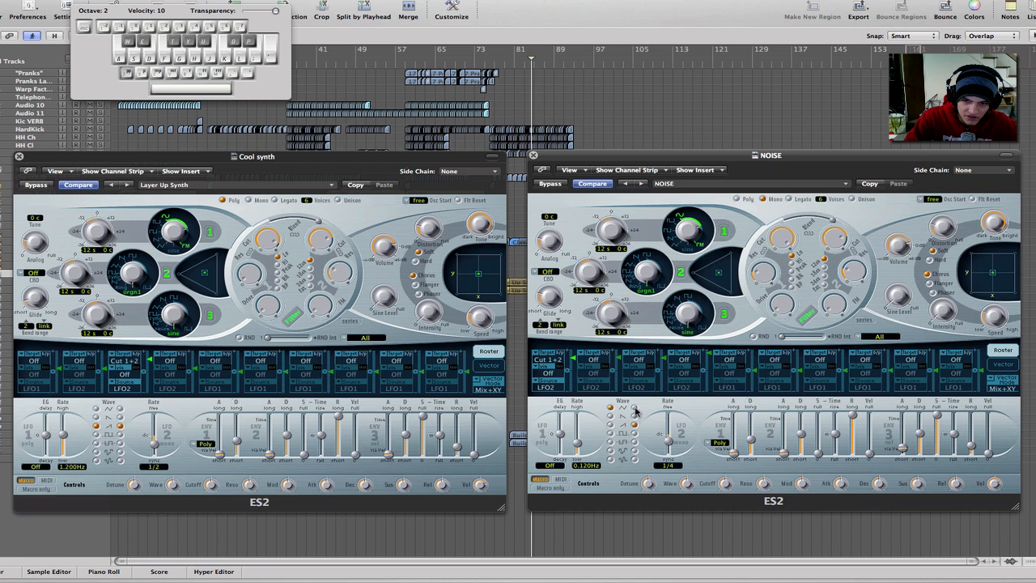
# Step: Set the first slot's modulation amount to about 0.62 and give both LFOs the third wave shape, matching Layer Up Synth
pyautogui.press('a')
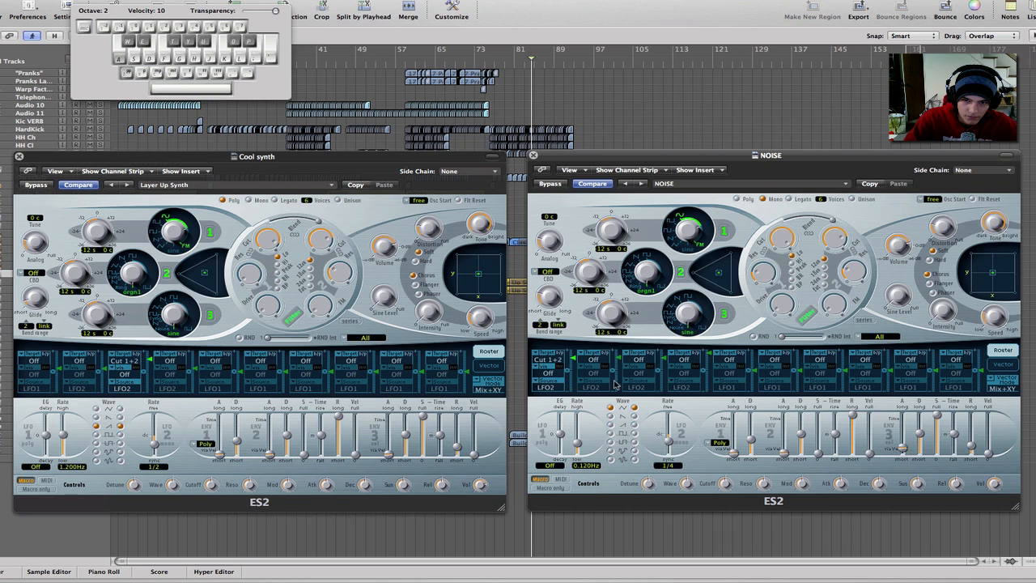
pyautogui.moveTo(573, 361); pyautogui.dragTo(576, 361)
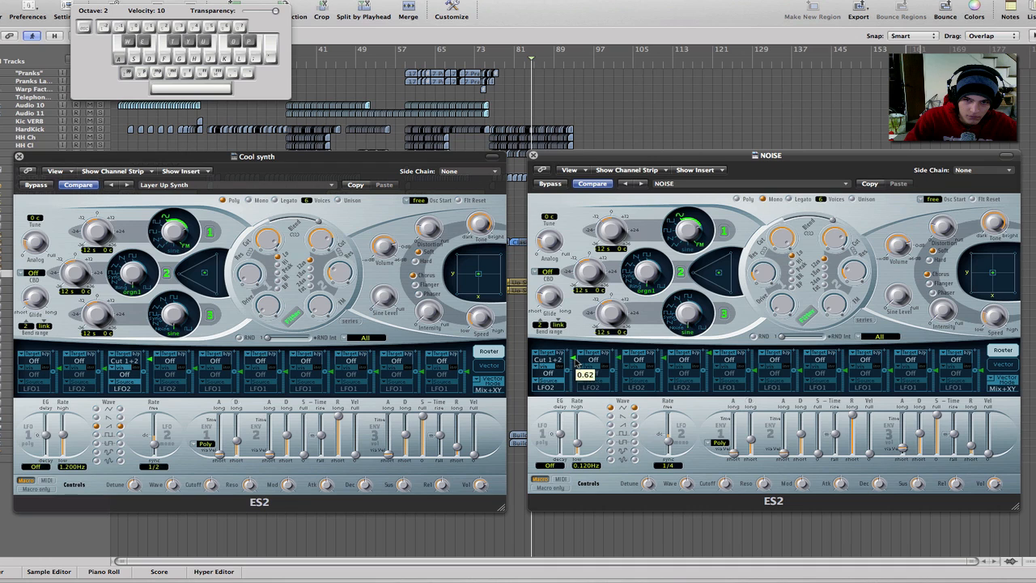
pyautogui.click(611, 415)
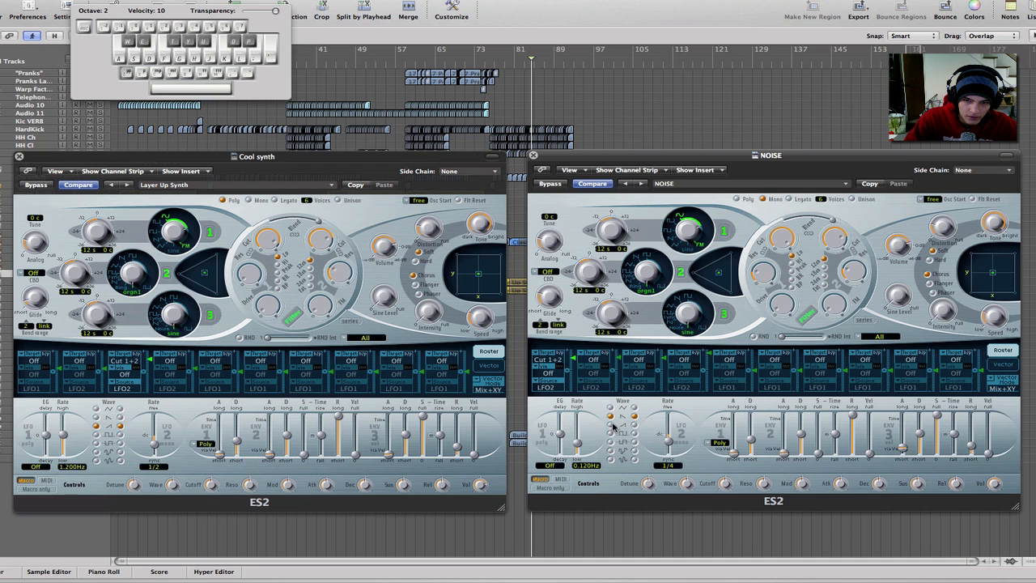
pyautogui.click(611, 425)
pyautogui.click(634, 425)
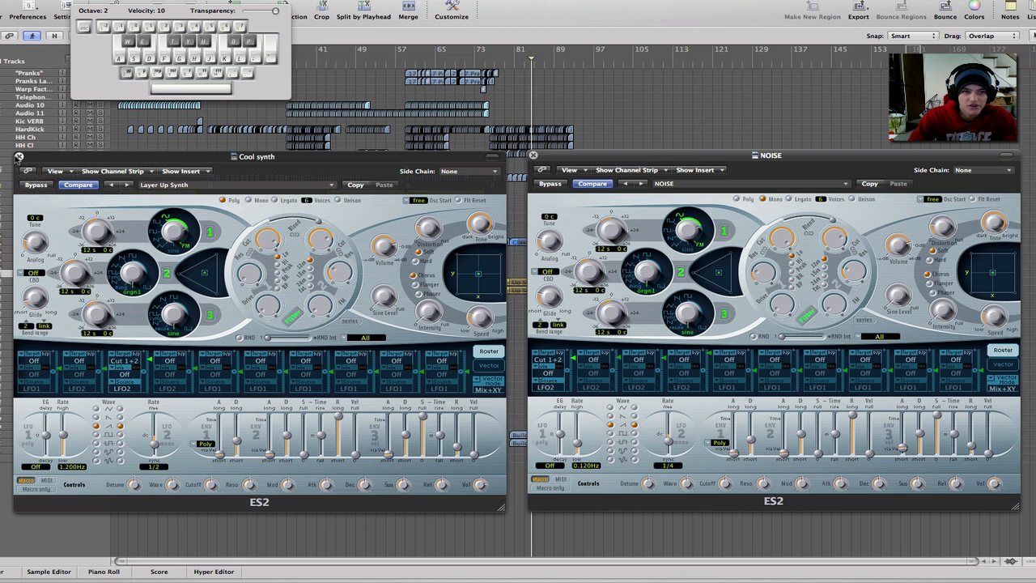
# Step: Close the Layer Up Synth reference ES2 and show the Inspector
pyautogui.click(18, 157)
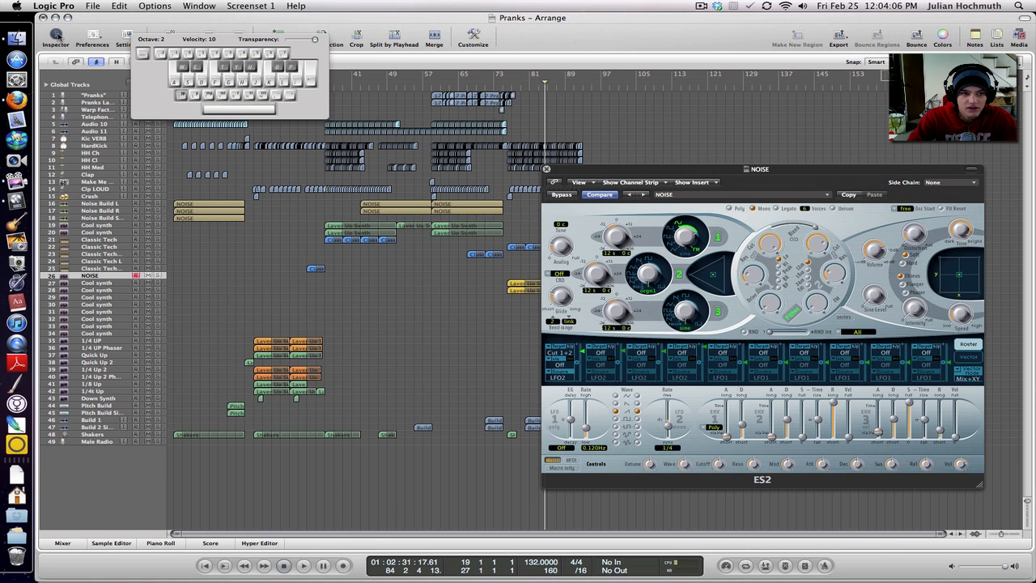
pyautogui.click(57, 35)
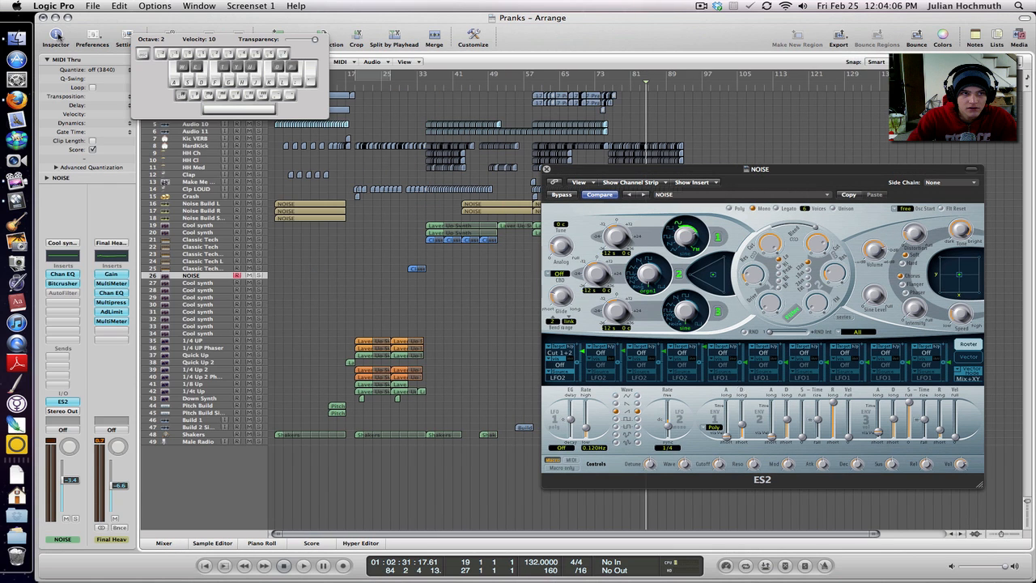
# Step: Inspect the NOISE track's Channel EQ while playing a note, close it, and open the track's Bitcrusher
pyautogui.doubleClick(68, 260)
pyautogui.press('a')
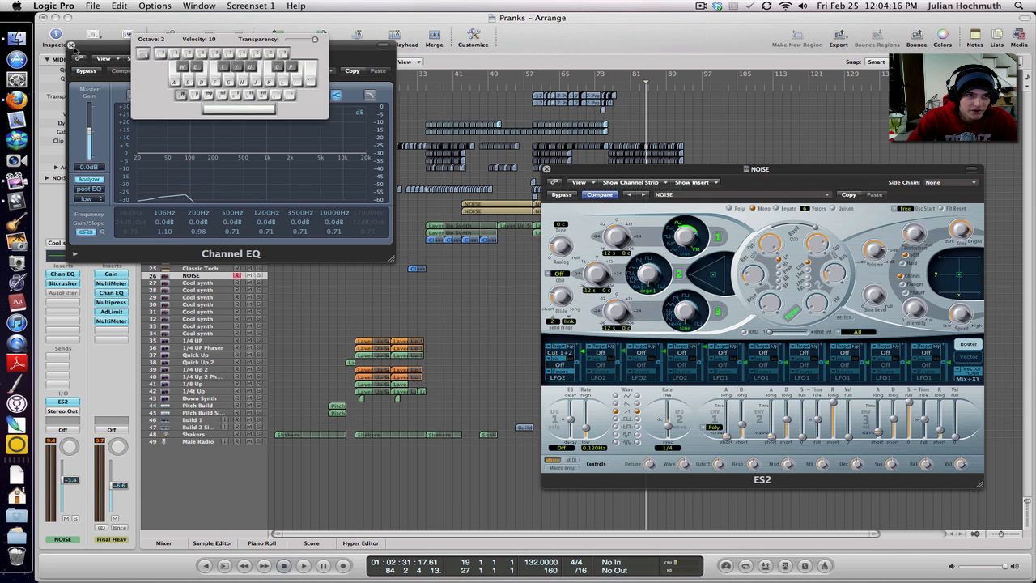
pyautogui.click(71, 47)
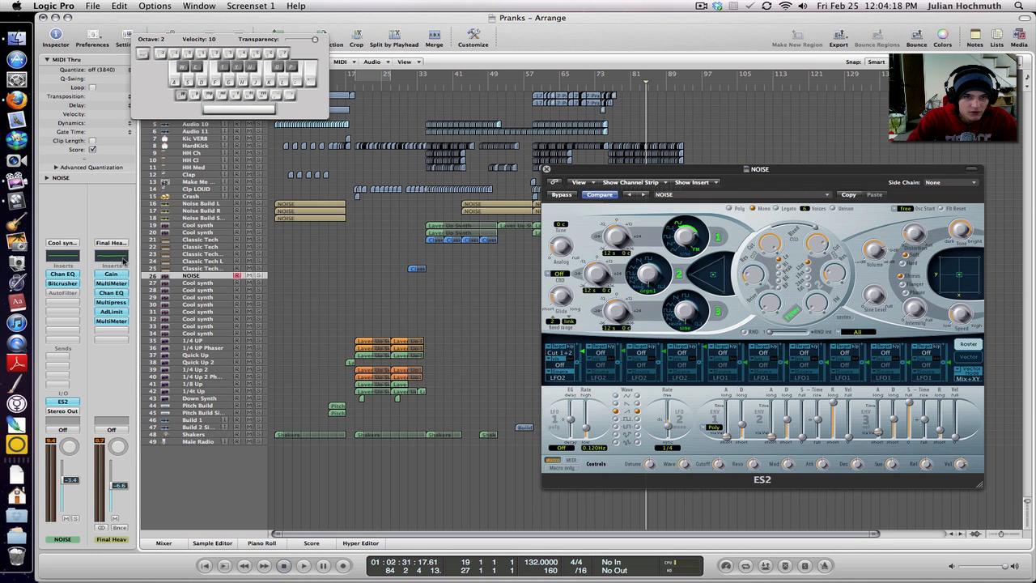
pyautogui.click(73, 285)
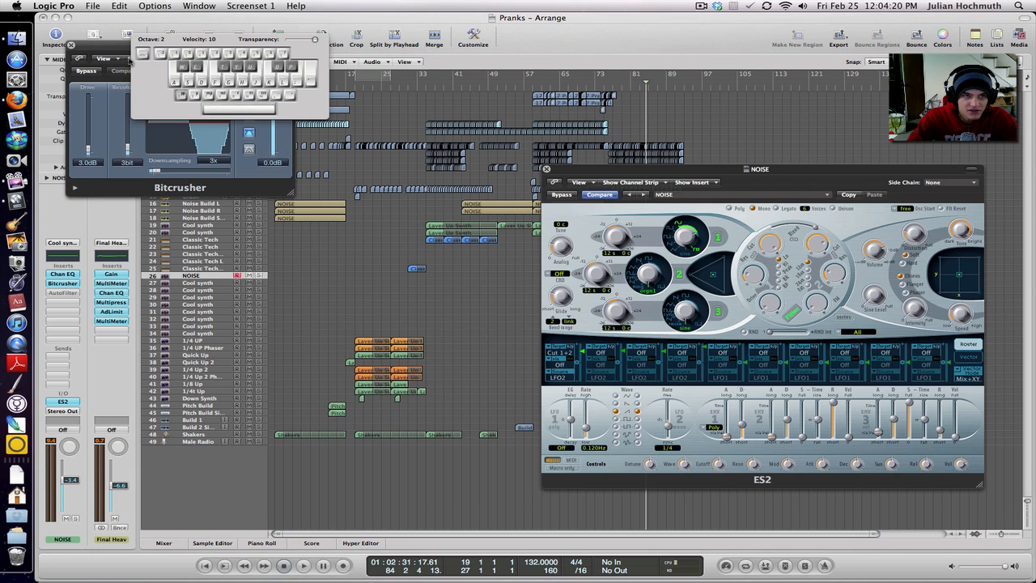
# Step: Move the Bitcrusher window clear of the Inspector, bypass the effect and play a note to hear the NOISE sound without it
pyautogui.moveTo(109, 51); pyautogui.dragTo(224, 204)
pyautogui.click(196, 223)
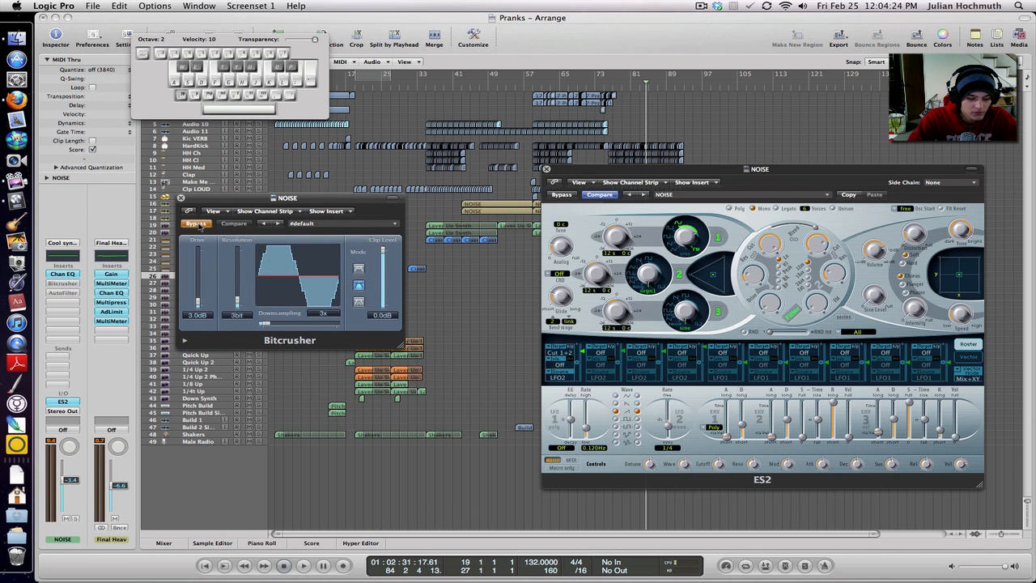
pyautogui.press('a')
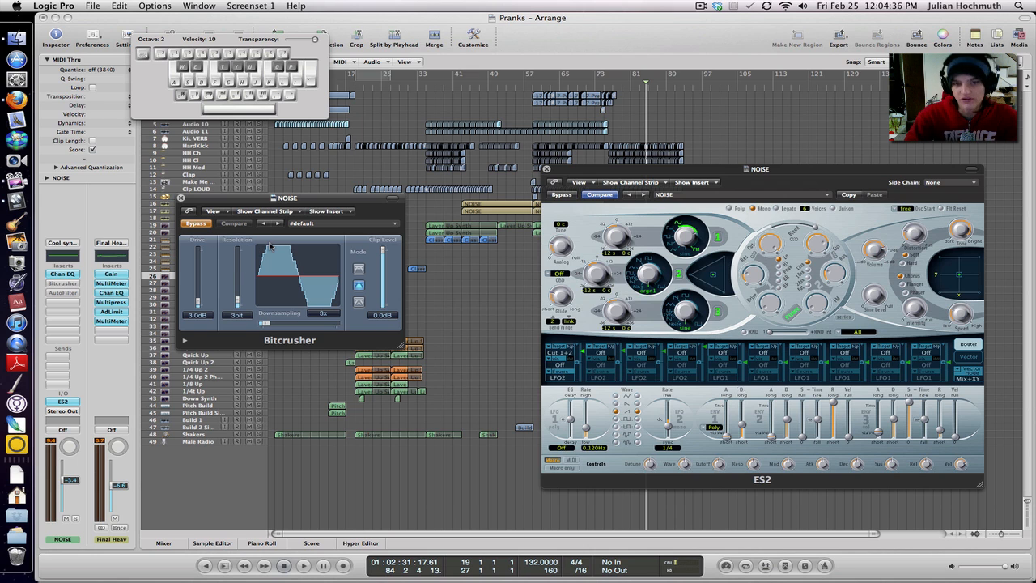
# Step: Look up the stereo Bitcrusher among the Distortion effects for the NOISE track's second insert, and switch the bypassed Bitcrusher back on
pyautogui.click(60, 284)
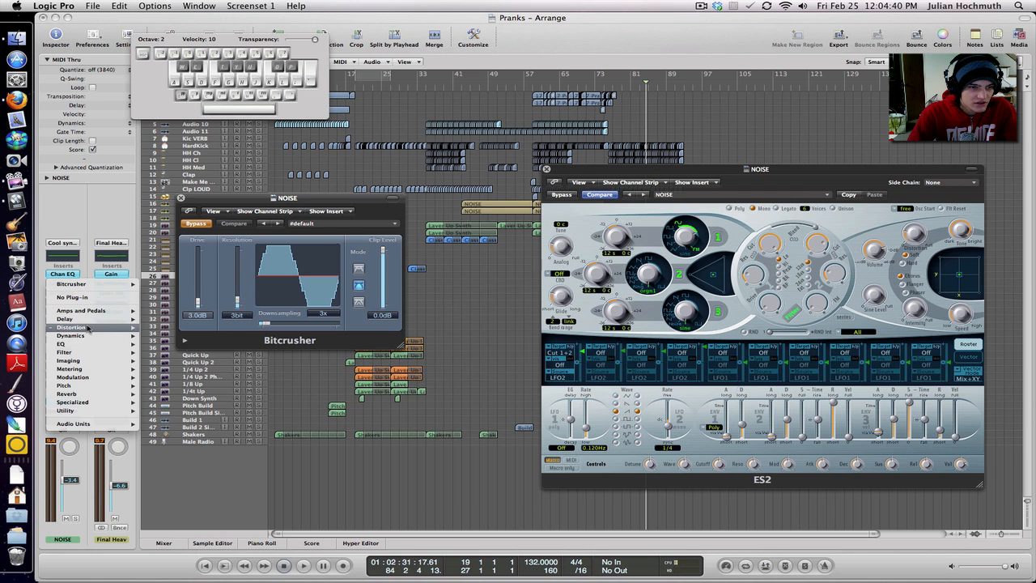
pyautogui.moveTo(89, 329)
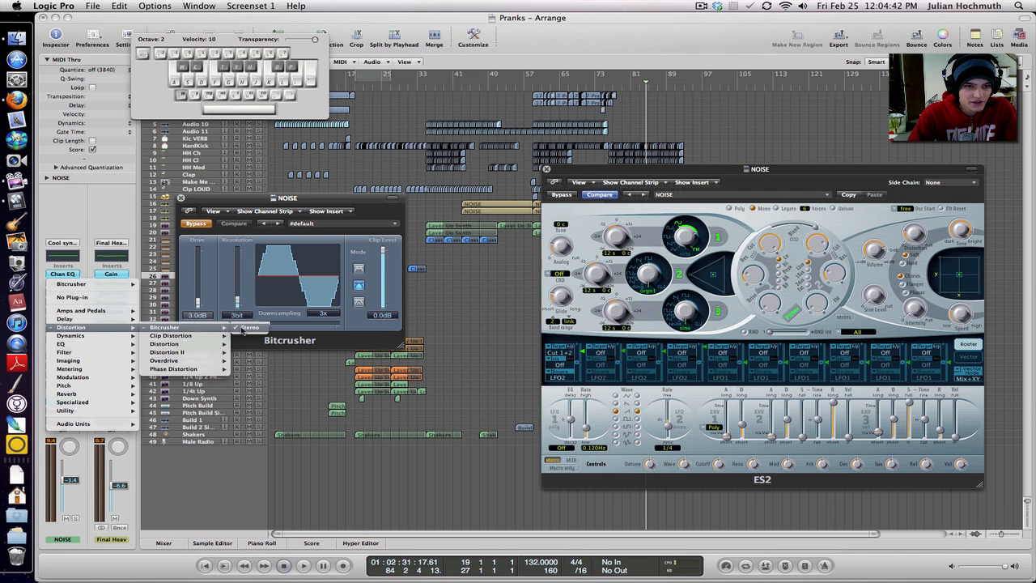
pyautogui.click(166, 329)
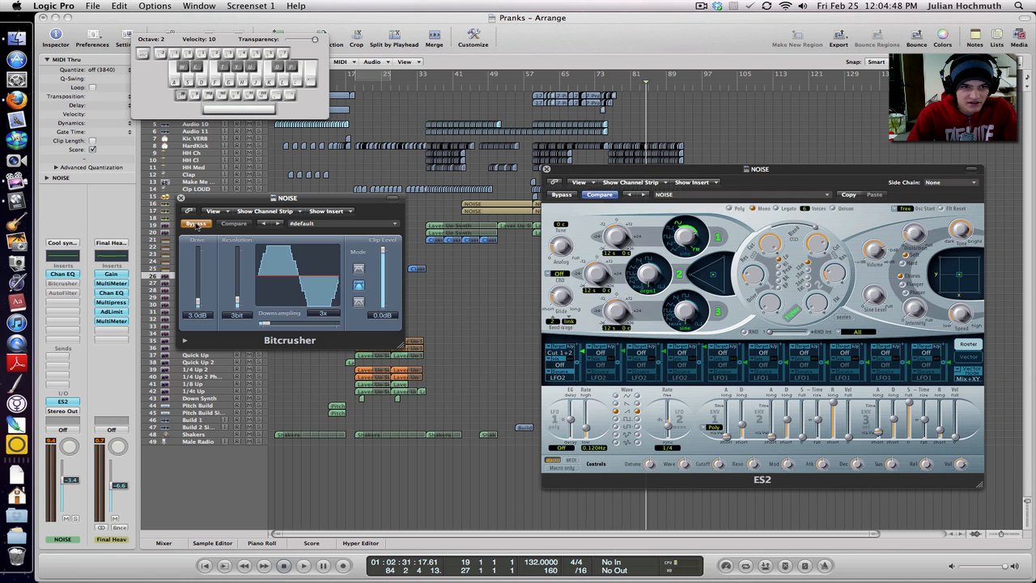
pyautogui.click(197, 225)
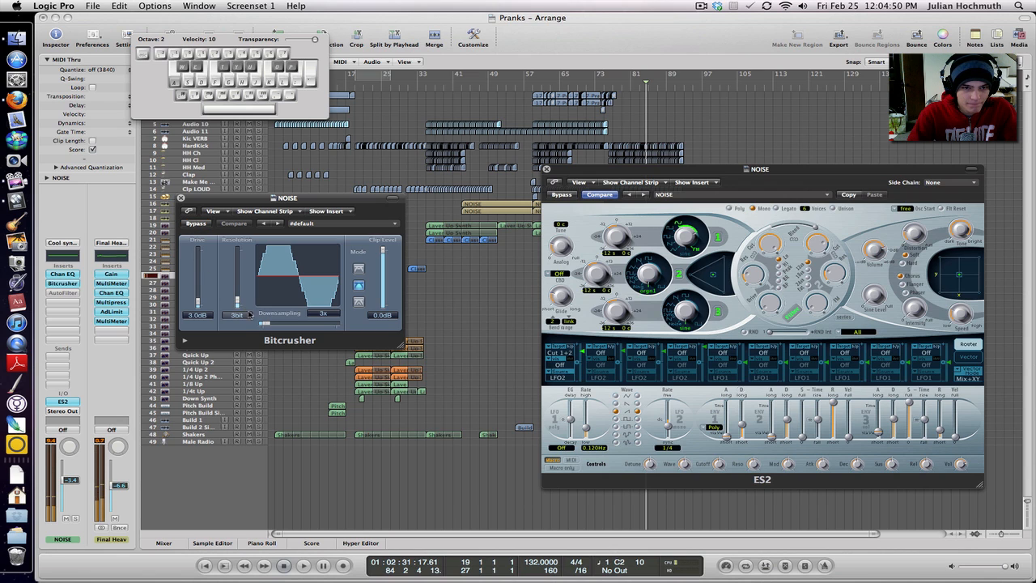
# Step: Try the Bitcrusher with 22x downsampling and 9bit resolution, and restore its original settings with Compare
pyautogui.moveTo(267, 325); pyautogui.dragTo(314, 324)
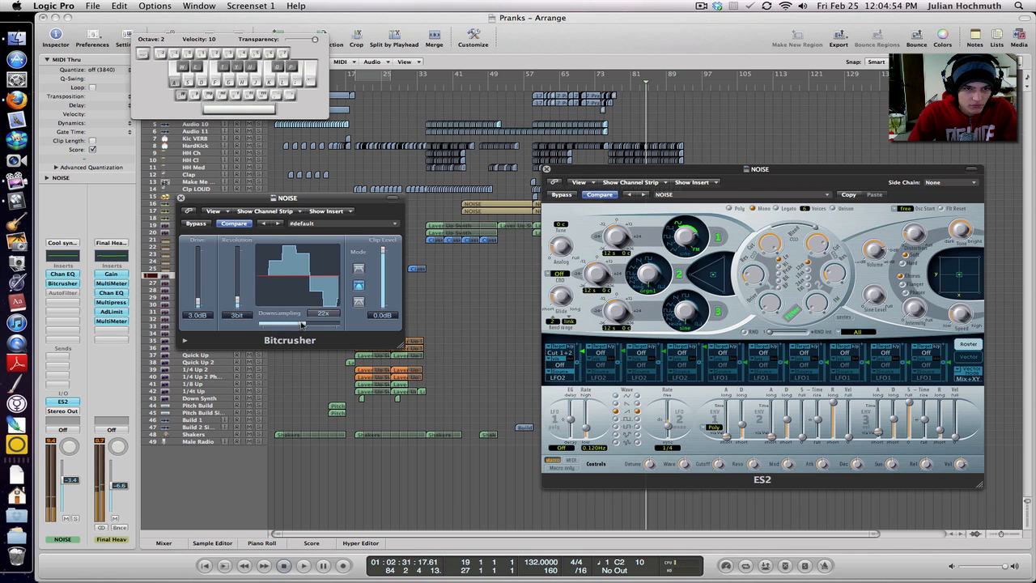
pyautogui.moveTo(237, 304); pyautogui.dragTo(237, 289)
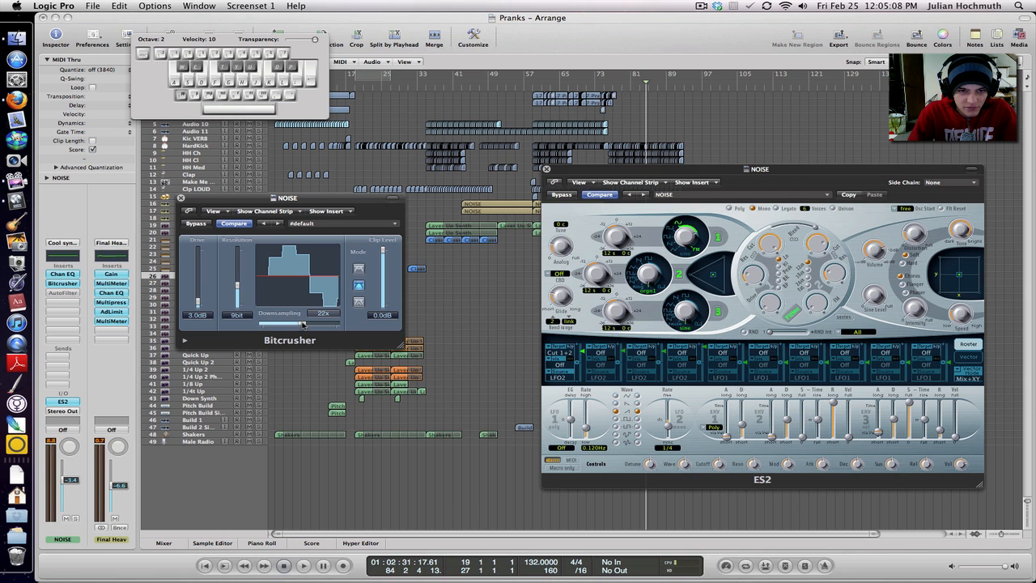
pyautogui.moveTo(305, 324); pyautogui.dragTo(271, 326)
pyautogui.click(236, 224)
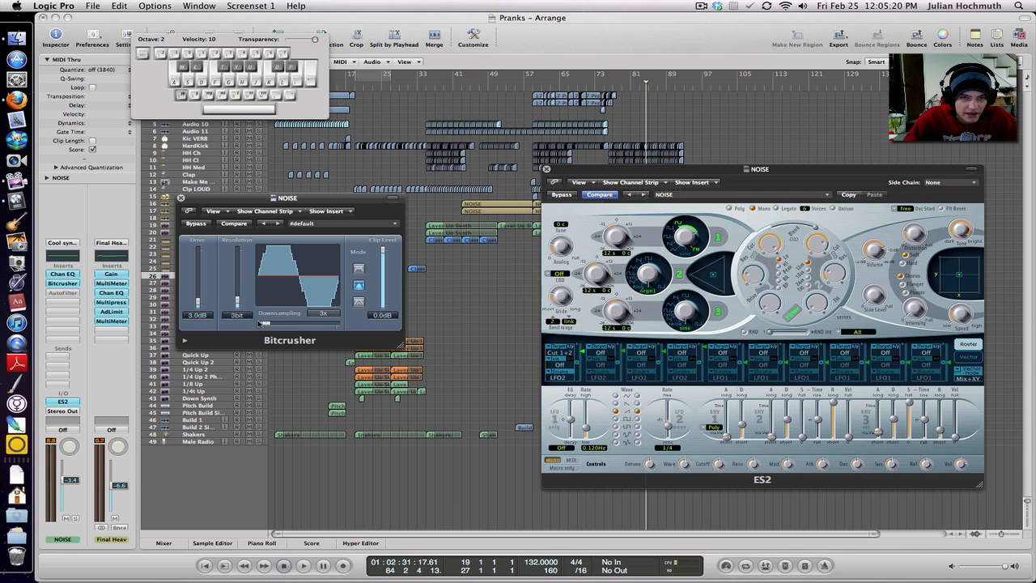
pyautogui.moveTo(261, 323); pyautogui.dragTo(256, 325)
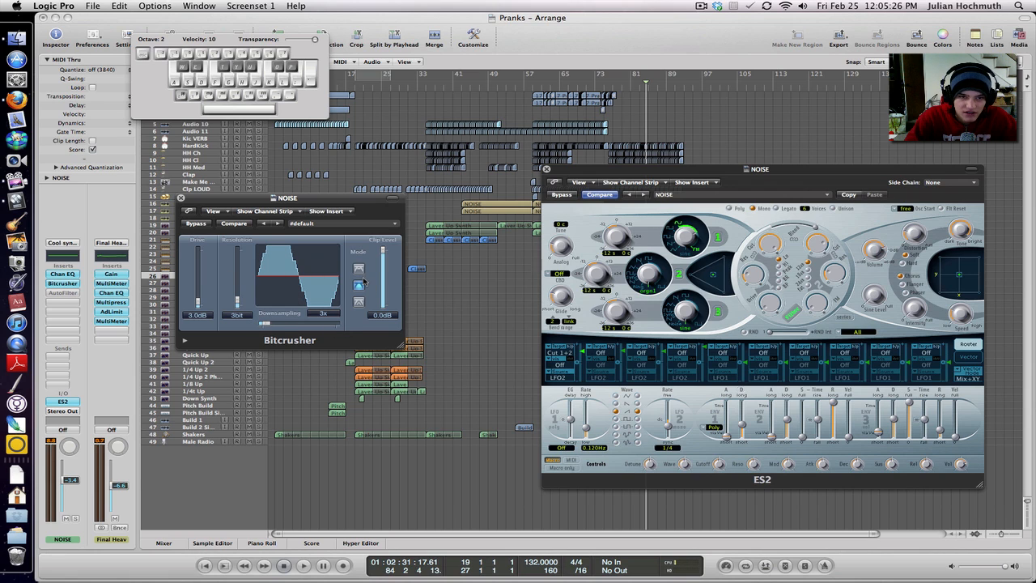
# Step: Compare the Bitcrusher's three clipping modes while playing notes, and set it to the third mode
pyautogui.click(361, 272)
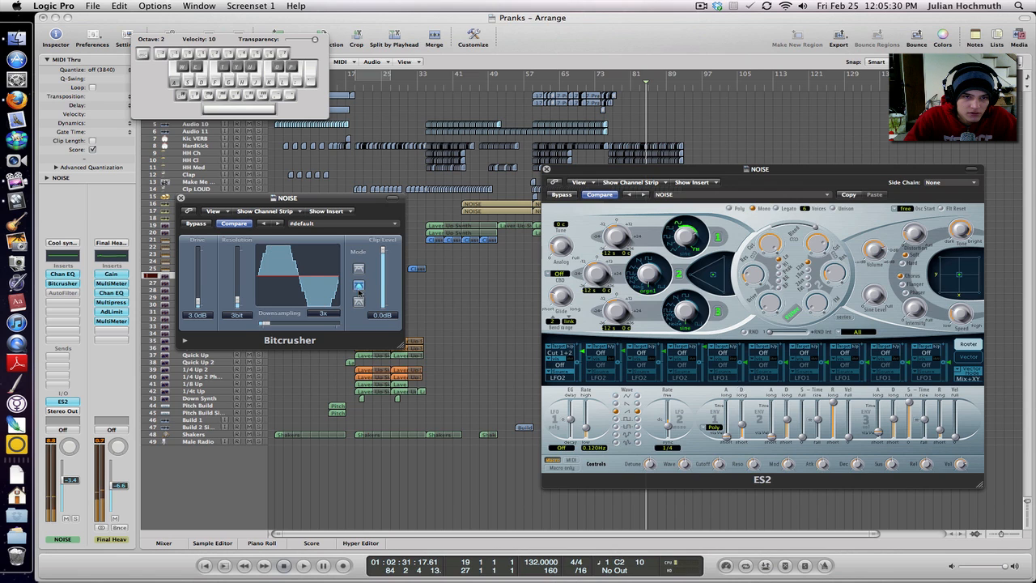
pyautogui.click(358, 303)
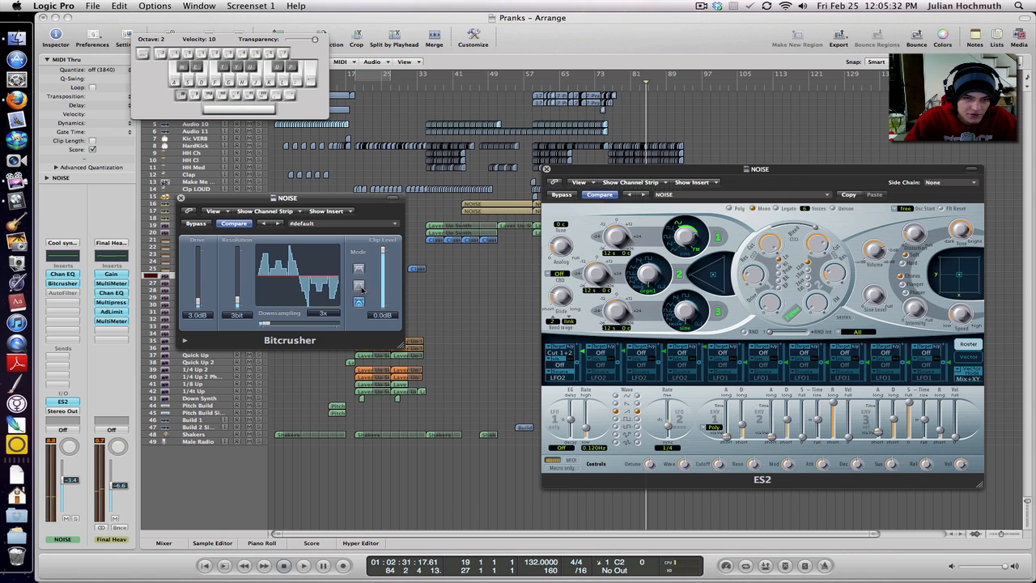
pyautogui.click(360, 285)
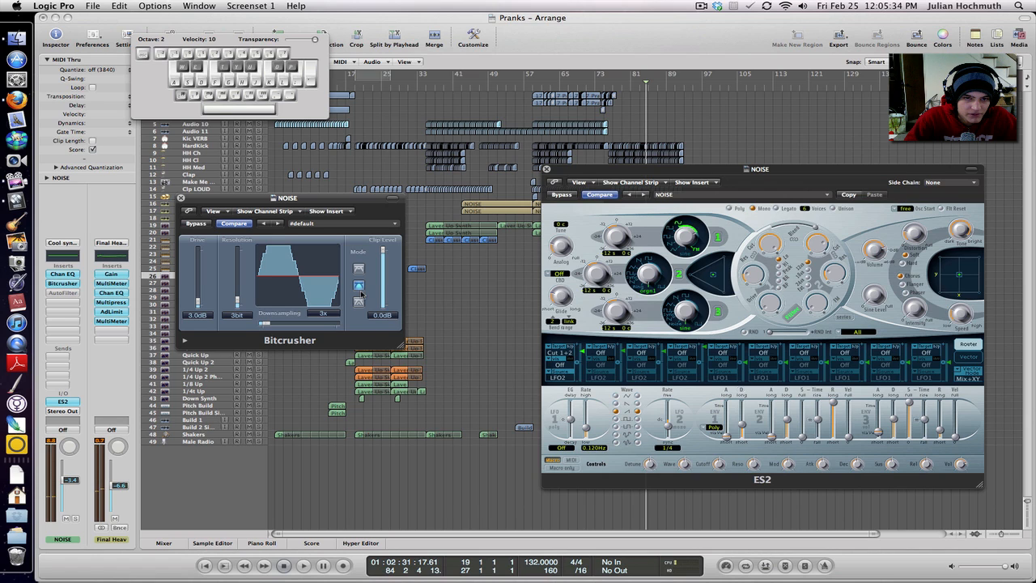
pyautogui.click(358, 303)
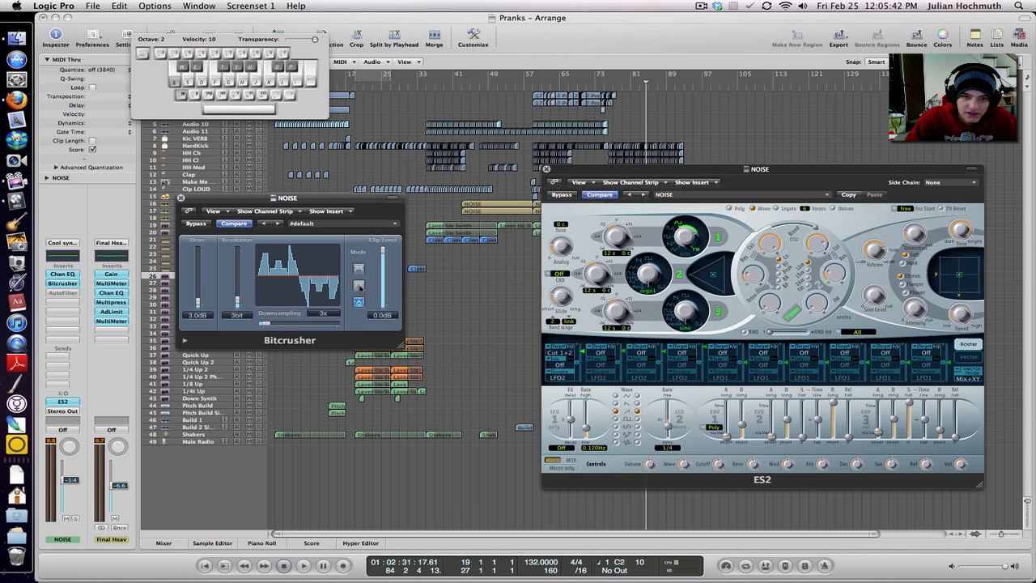
pyautogui.click(359, 285)
pyautogui.click(358, 268)
pyautogui.click(359, 285)
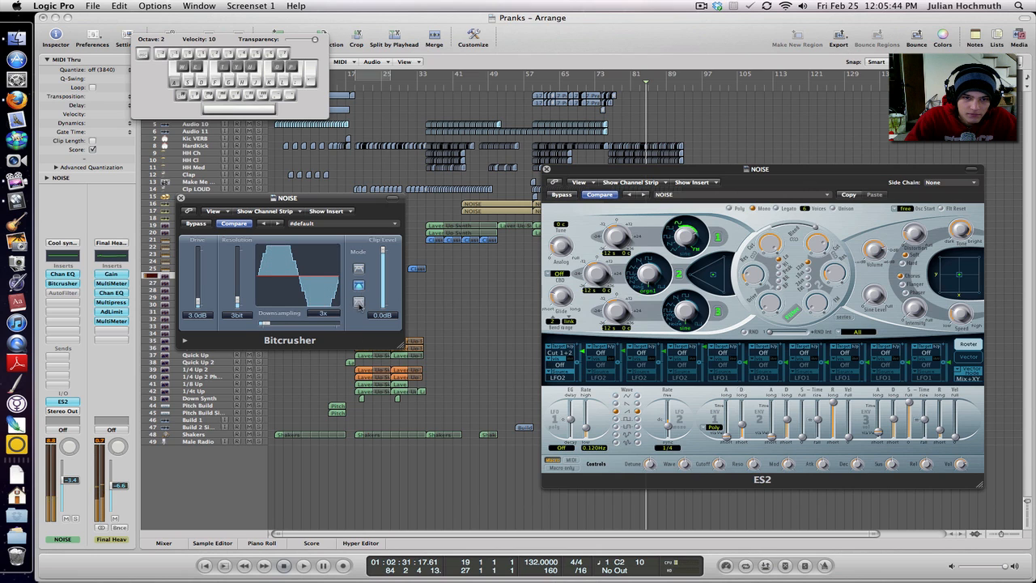
pyautogui.click(357, 301)
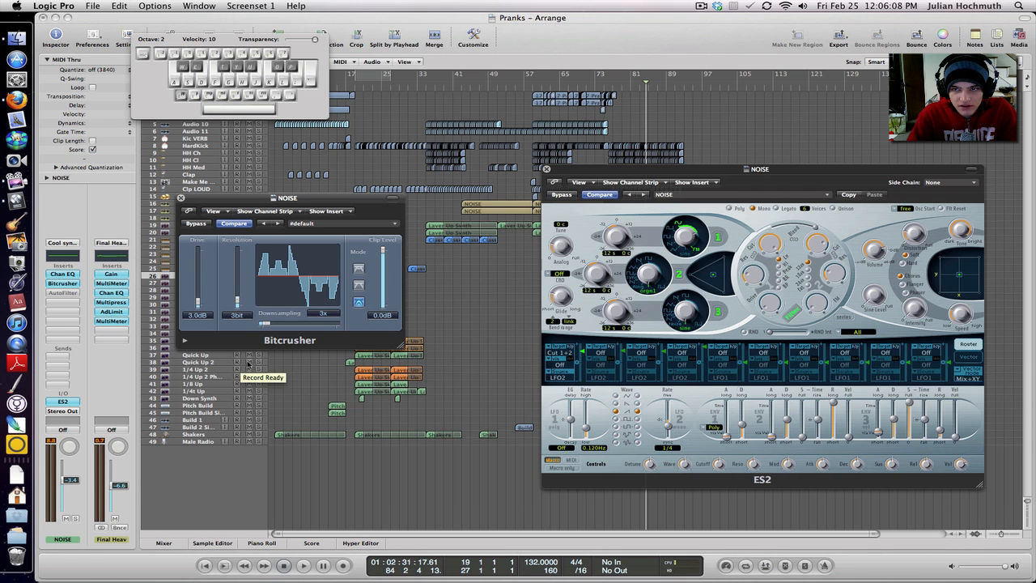
# Step: Sweep the ES2 filter Blend slider back and forth while playing a C note to hear its effect
pyautogui.click(773, 231)
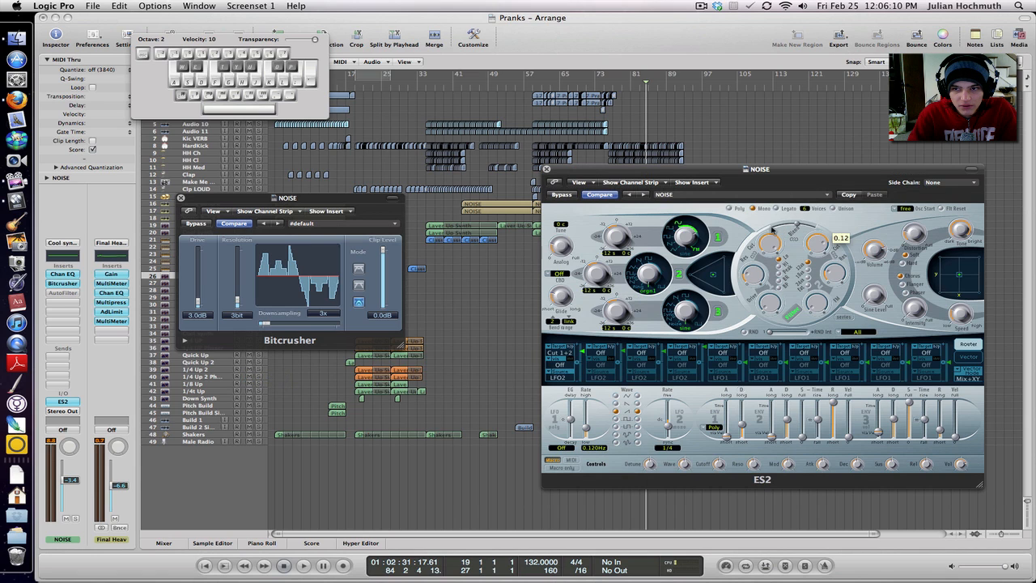
pyautogui.moveTo(772, 229); pyautogui.dragTo(766, 230)
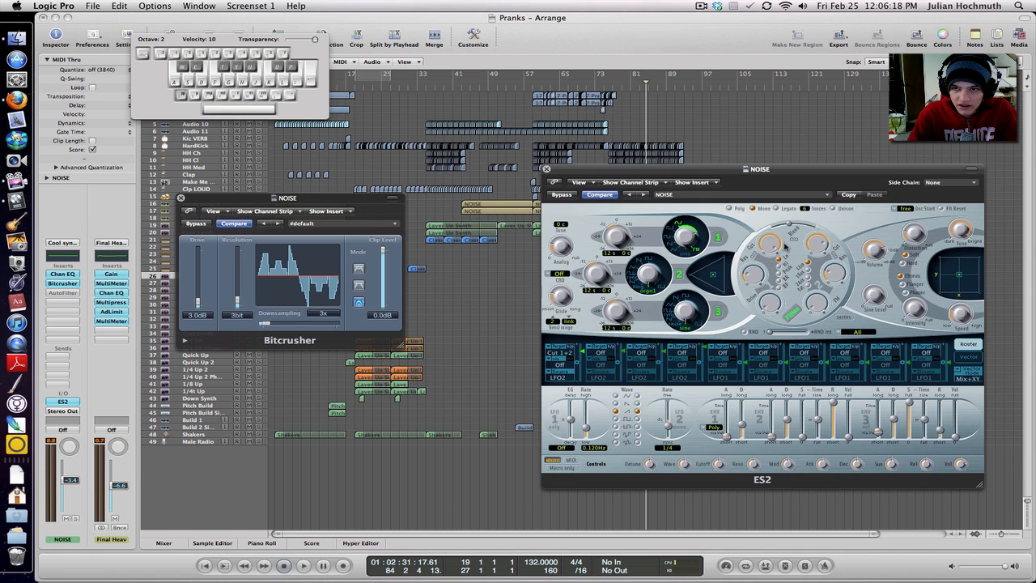
pyautogui.press('a')
pyautogui.press('a')
pyautogui.moveTo(761, 242); pyautogui.dragTo(832, 229)
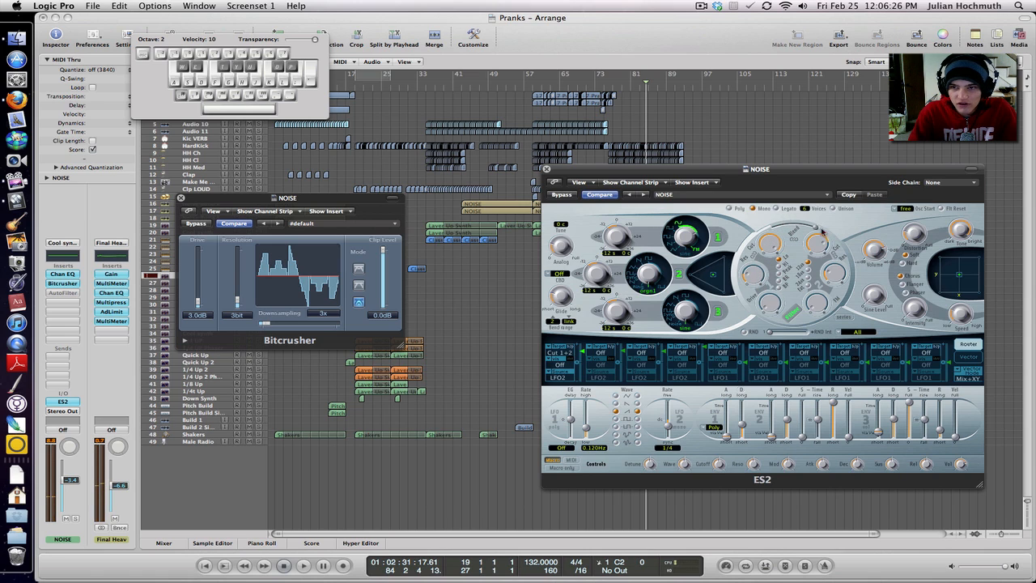
# Step: Switch the ES2 filter routing between series and parallel, and return it to series
pyautogui.click(845, 319)
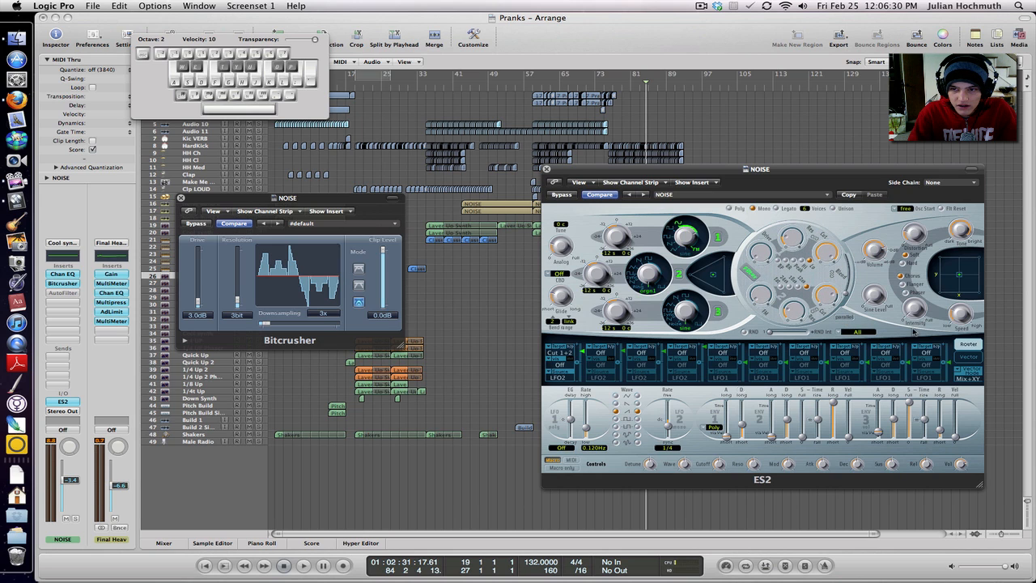
pyautogui.click(847, 319)
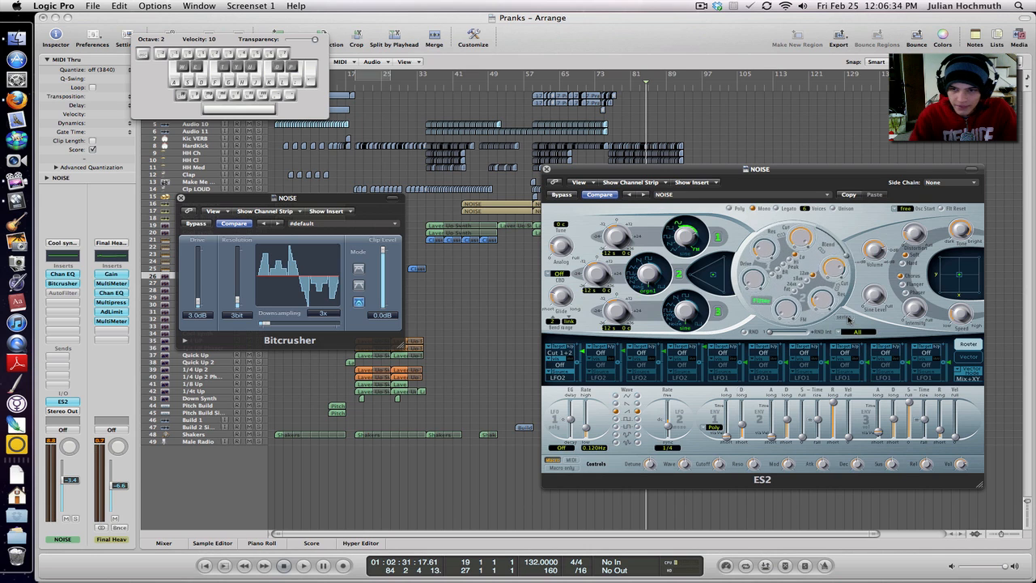
pyautogui.click(848, 319)
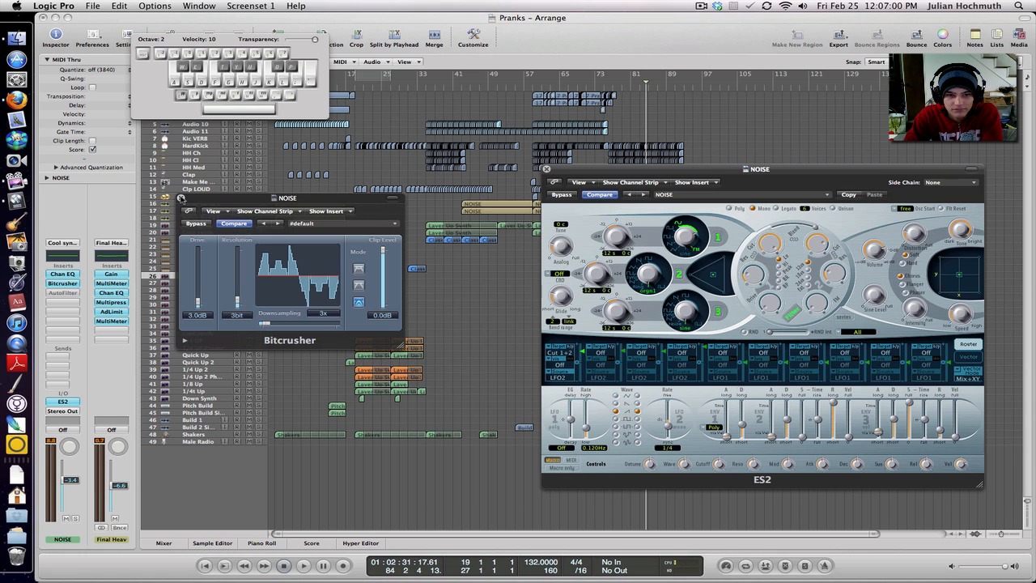
# Step: Close the NOISE track's Bitcrusher and ES2 windows and hide the on-screen musical keyboard
pyautogui.click(181, 198)
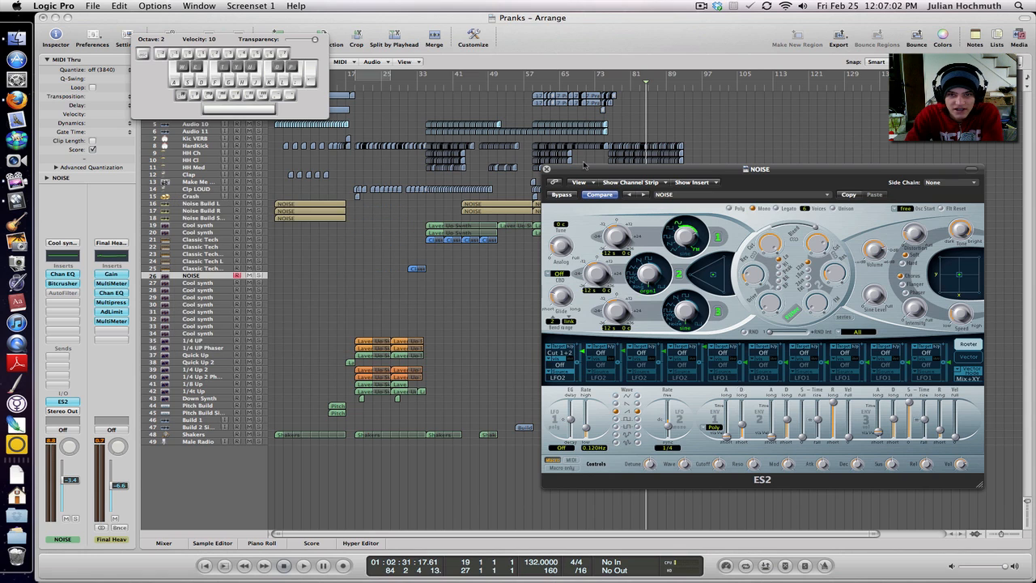
pyautogui.click(547, 169)
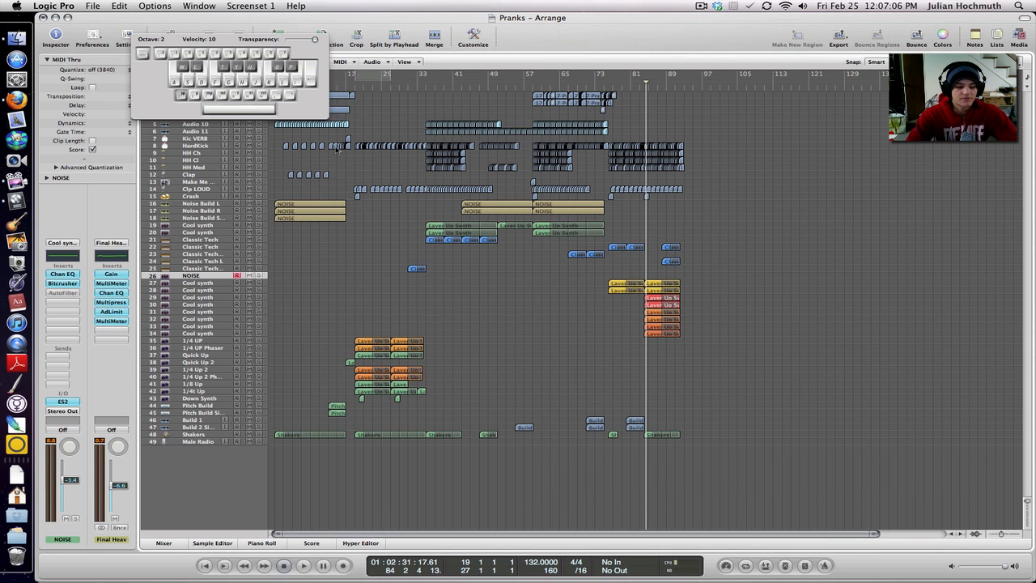
pyautogui.press('super+k')
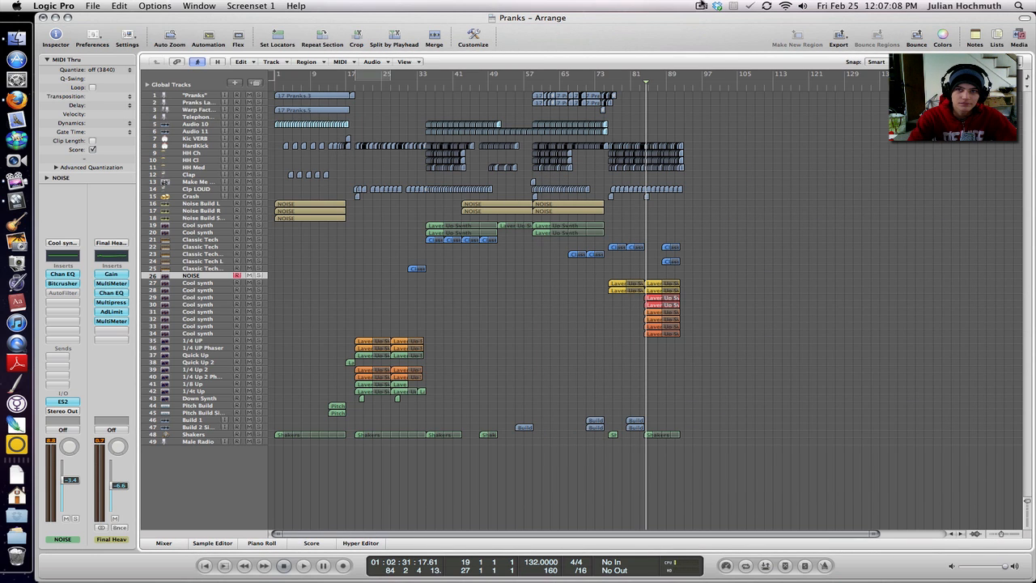